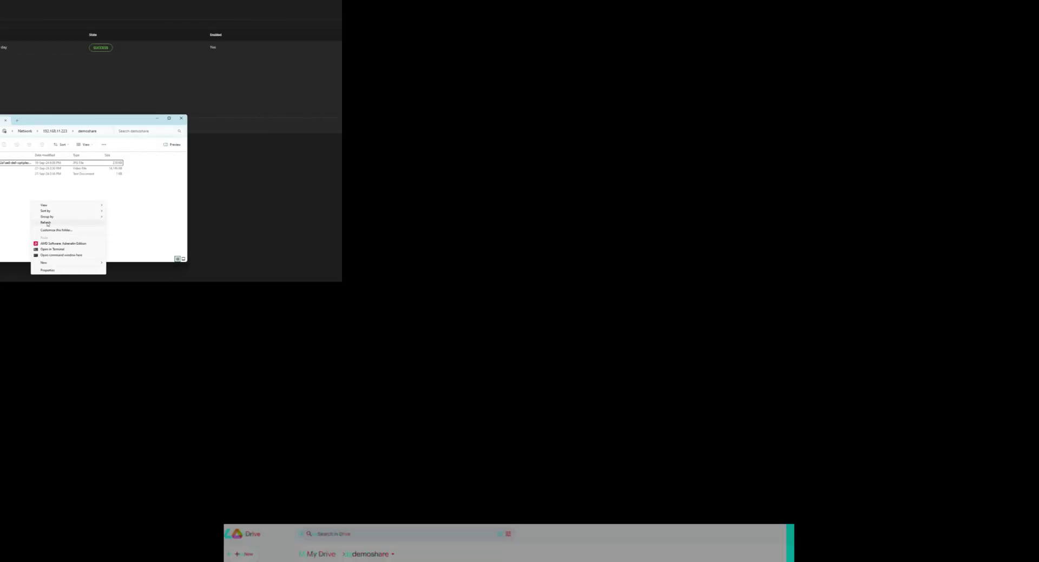
# Refresh the share's file listing, then run the demoshare cloud sync task immediately
pyautogui.click(47, 223)
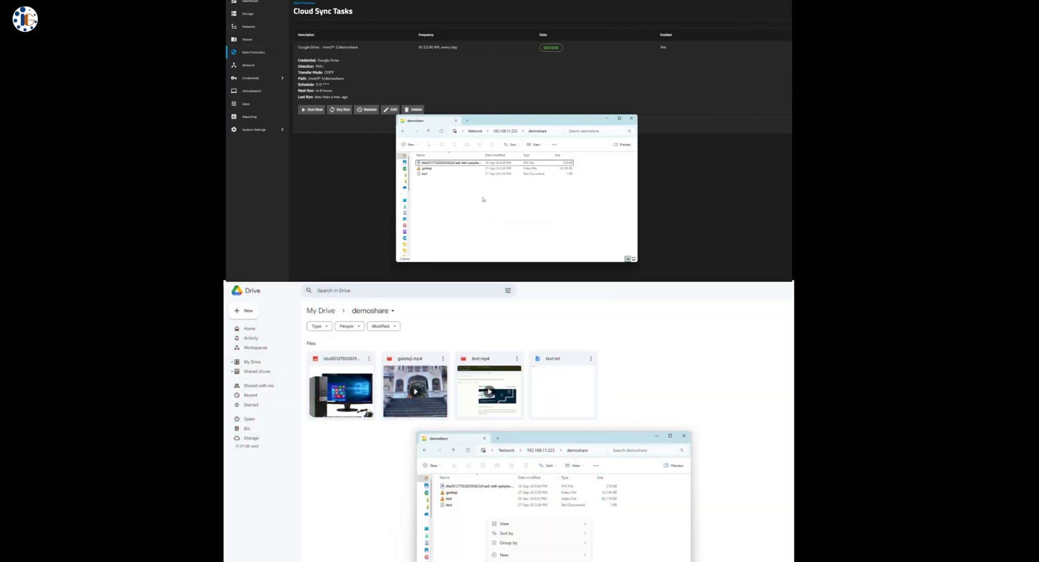
pyautogui.click(607, 118)
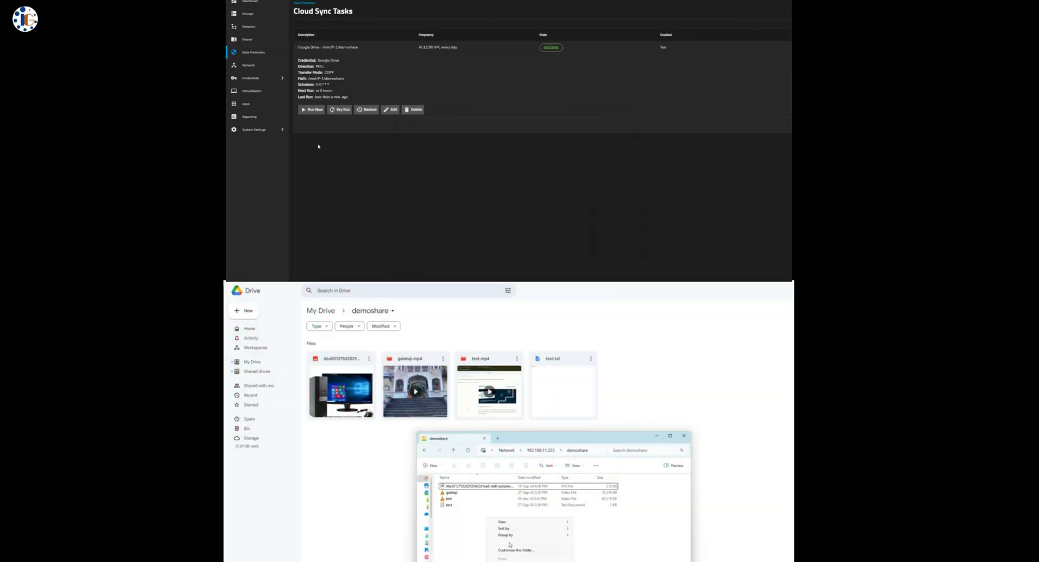
pyautogui.click(310, 110)
pyautogui.click(597, 162)
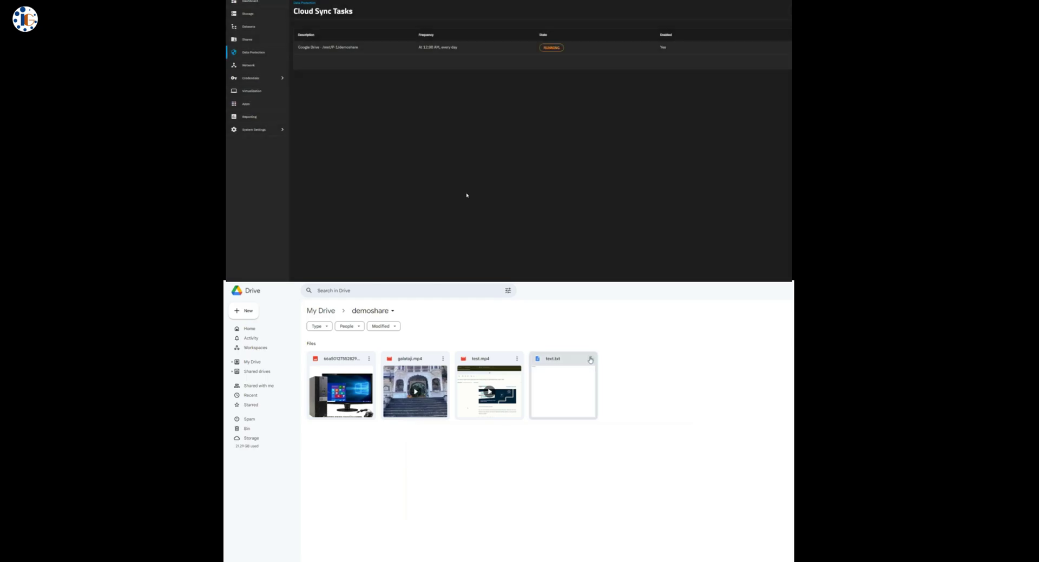
# Move text.txt and test.mp4 from the Google Drive demoshare folder to the bin
pyautogui.click(602, 451)
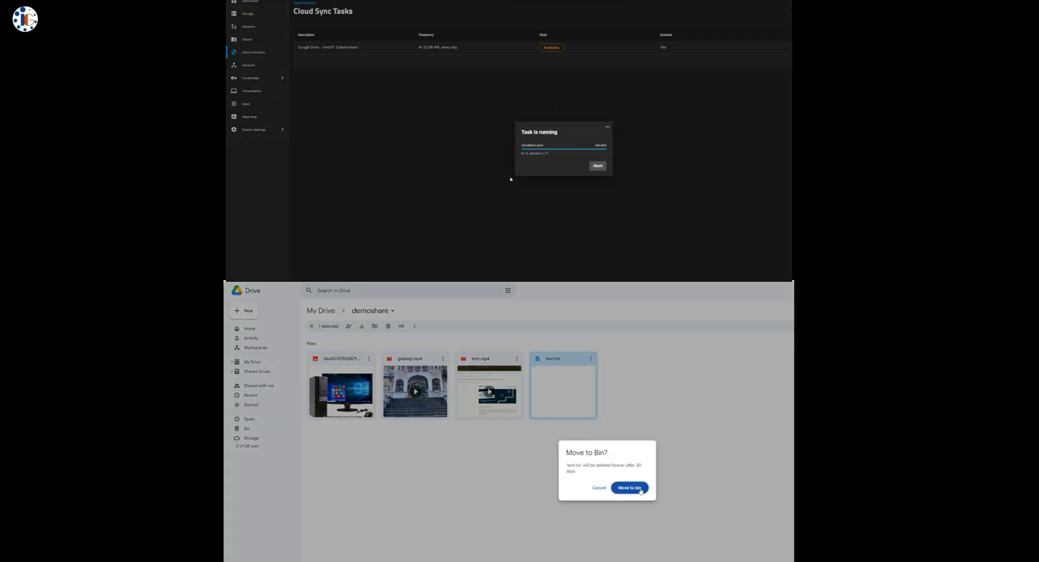
pyautogui.click(628, 487)
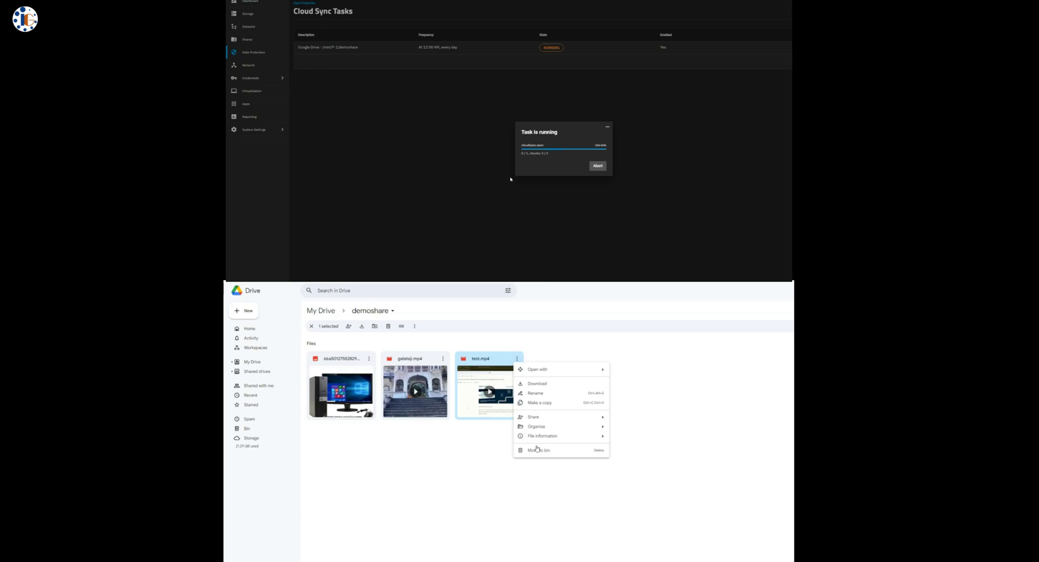
pyautogui.click(537, 448)
pyautogui.click(627, 487)
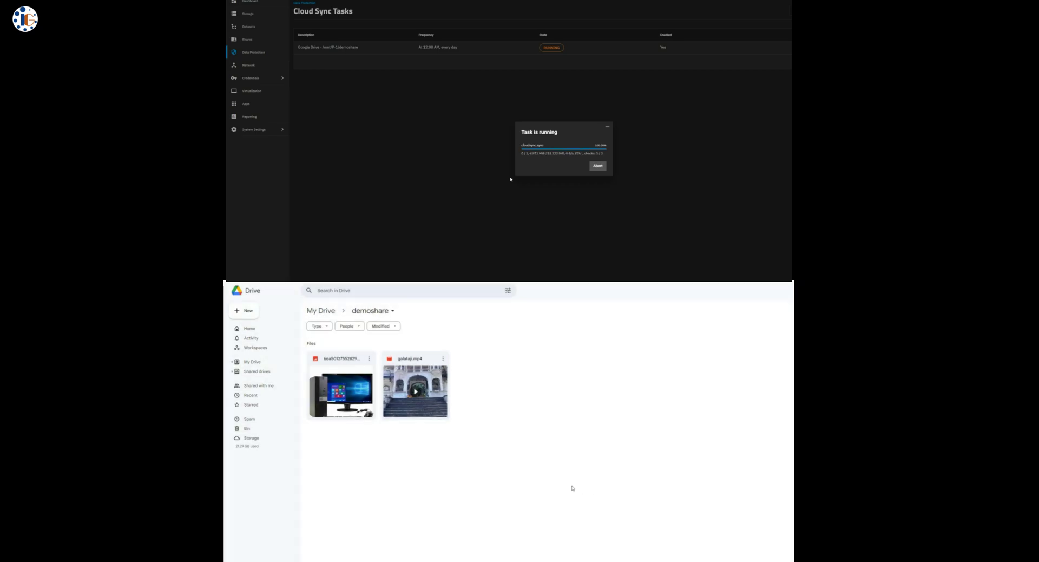
pyautogui.hotkey('alt', 'Tab')
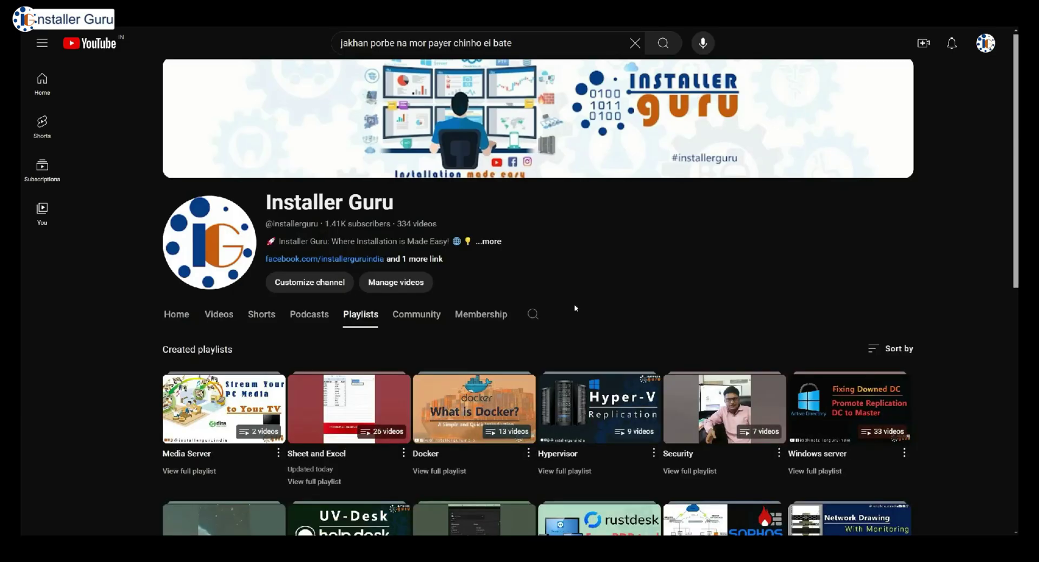
# Scroll down the channel's Playlists tab and open the TrueNAS system playlist
pyautogui.scroll(-2, 582, 298)
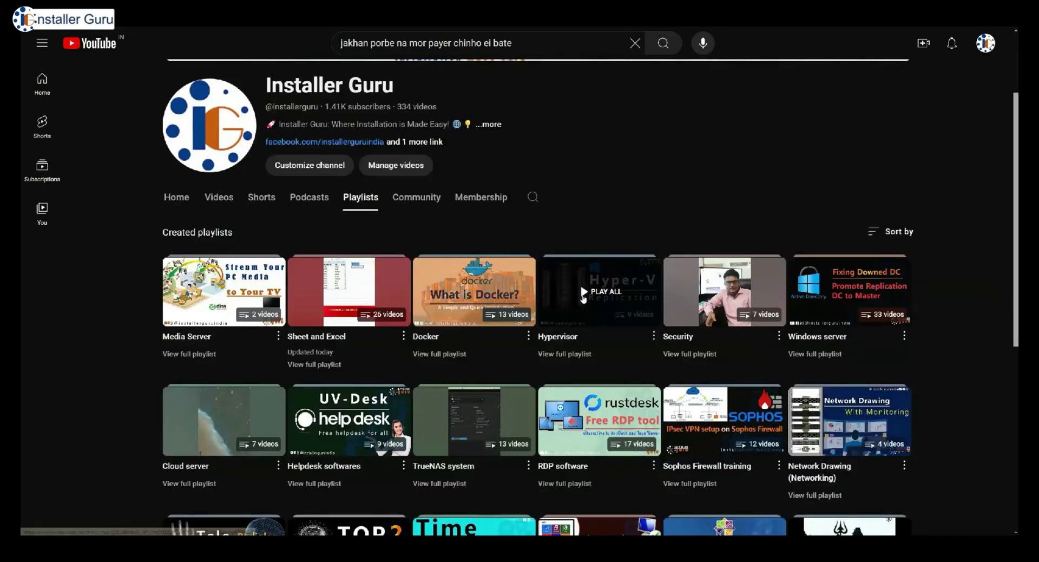
pyautogui.scroll(-2, 583, 298)
pyautogui.scroll(-1, 582, 298)
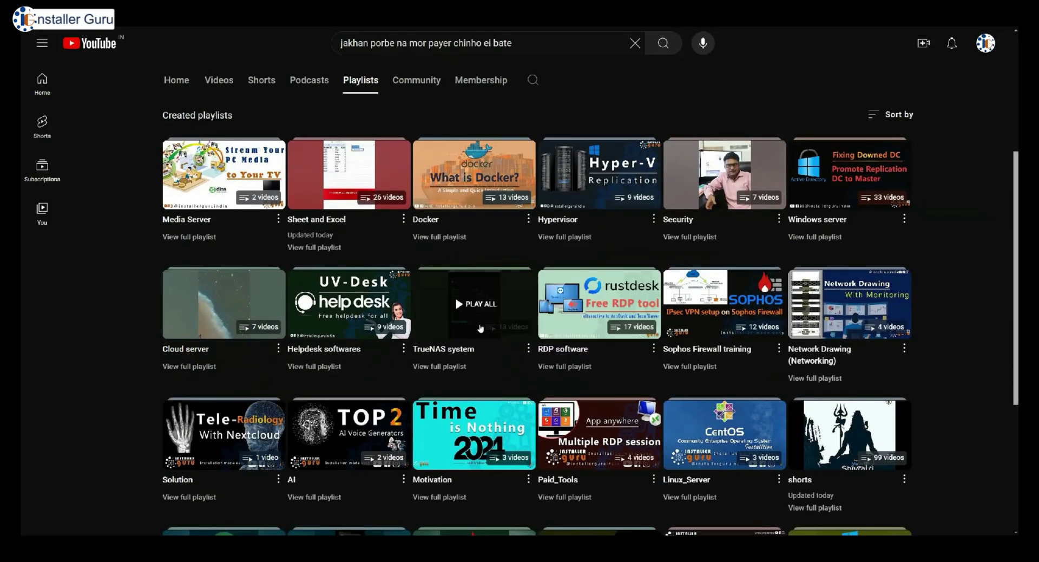
pyautogui.click(461, 352)
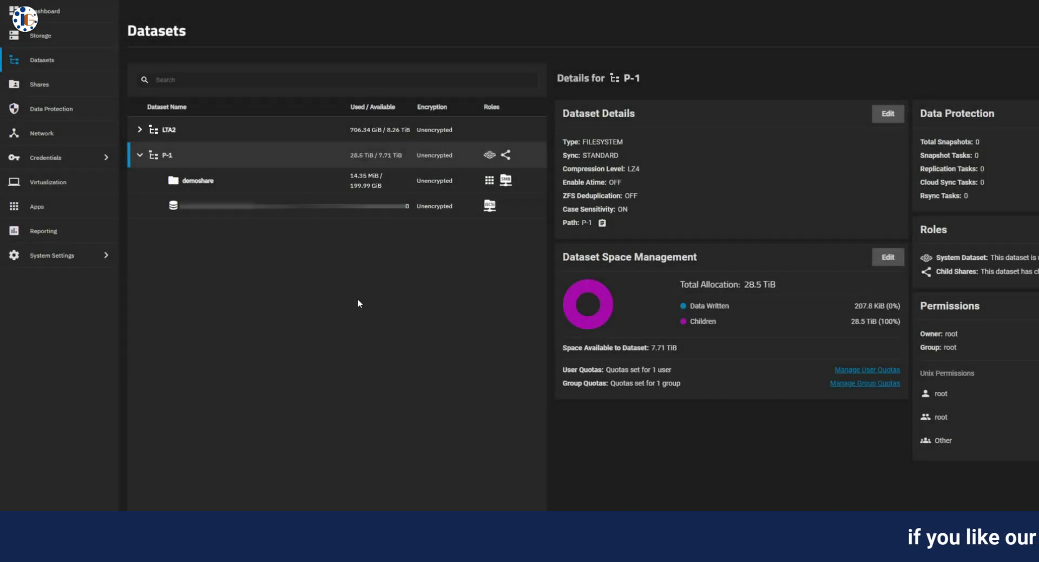
# Show the demoshare dataset's details, open the demoshare share and select its three files
pyautogui.click(336, 180)
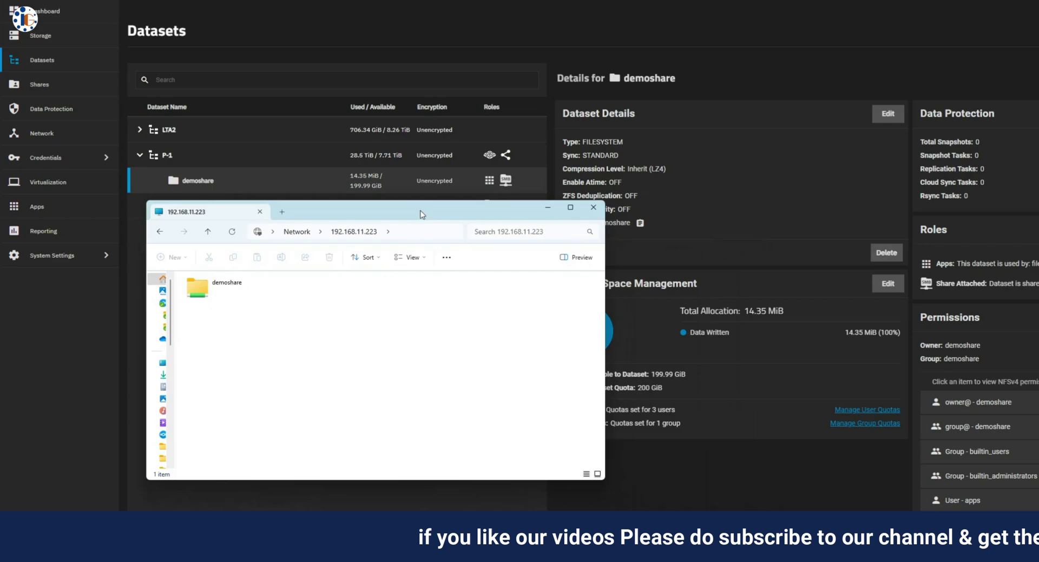
pyautogui.doubleClick(204, 297)
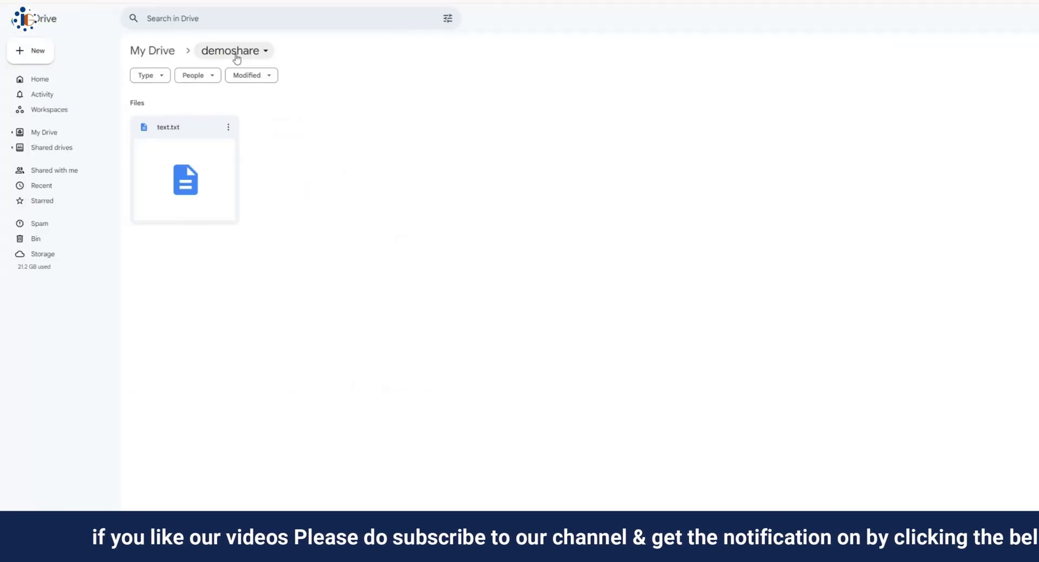
pyautogui.click(237, 53)
pyautogui.click(364, 155)
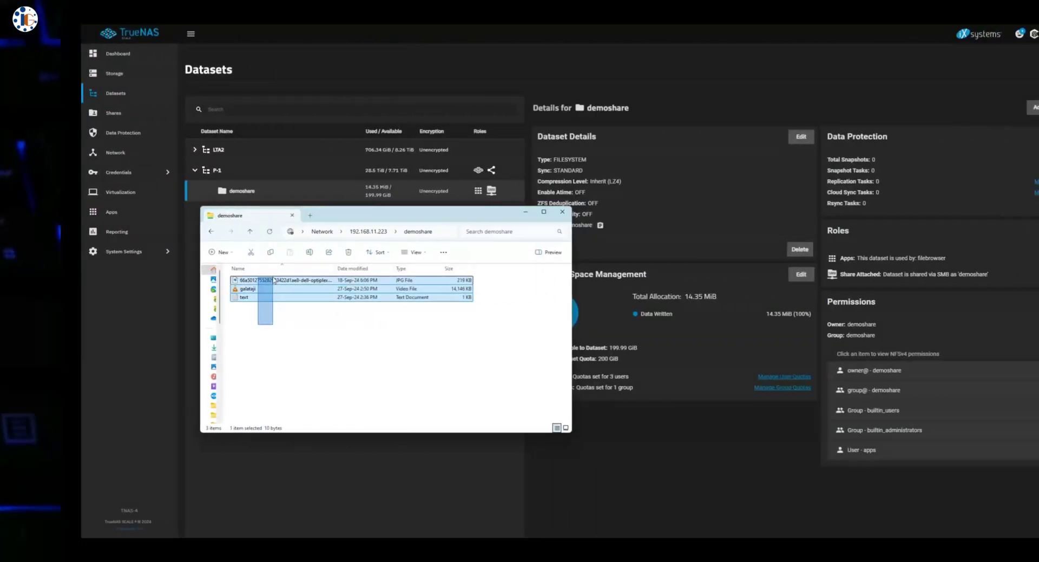
pyautogui.moveTo(273, 280); pyautogui.dragTo(386, 339)
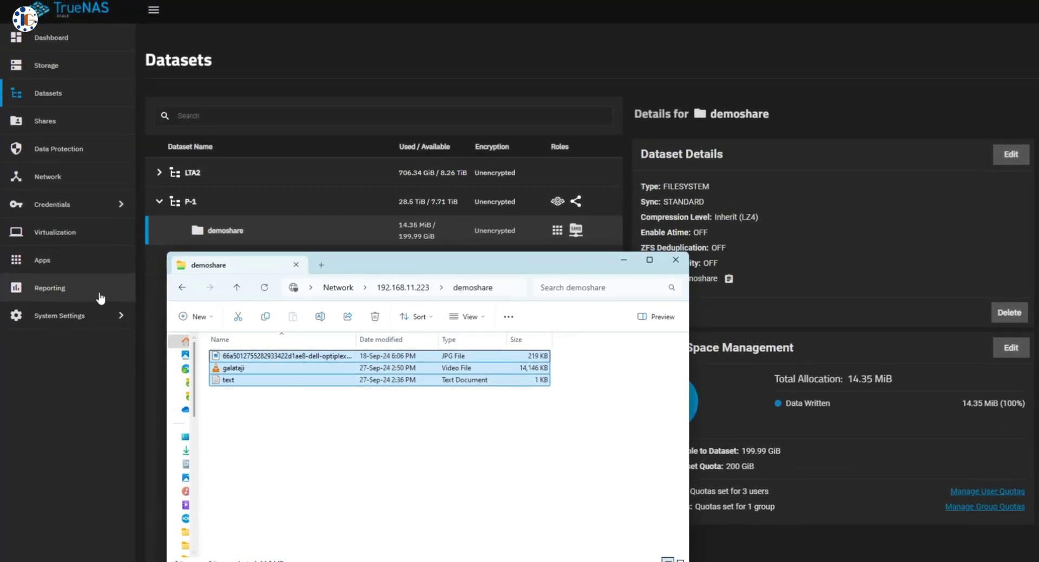
# Add a new task from the Data Protection Cloud Sync Tasks list
pyautogui.click(63, 152)
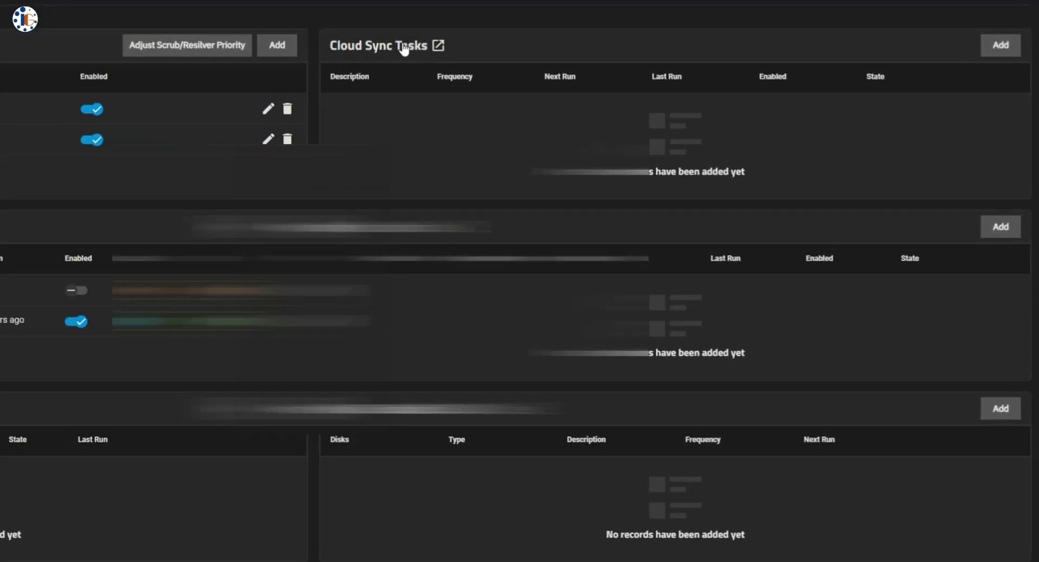
pyautogui.click(404, 47)
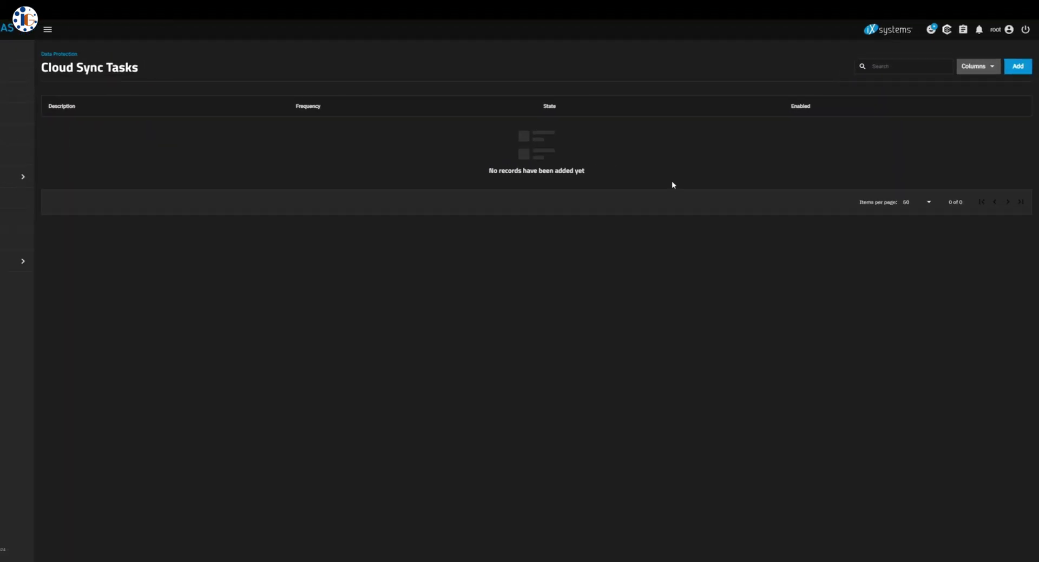
pyautogui.click(1017, 48)
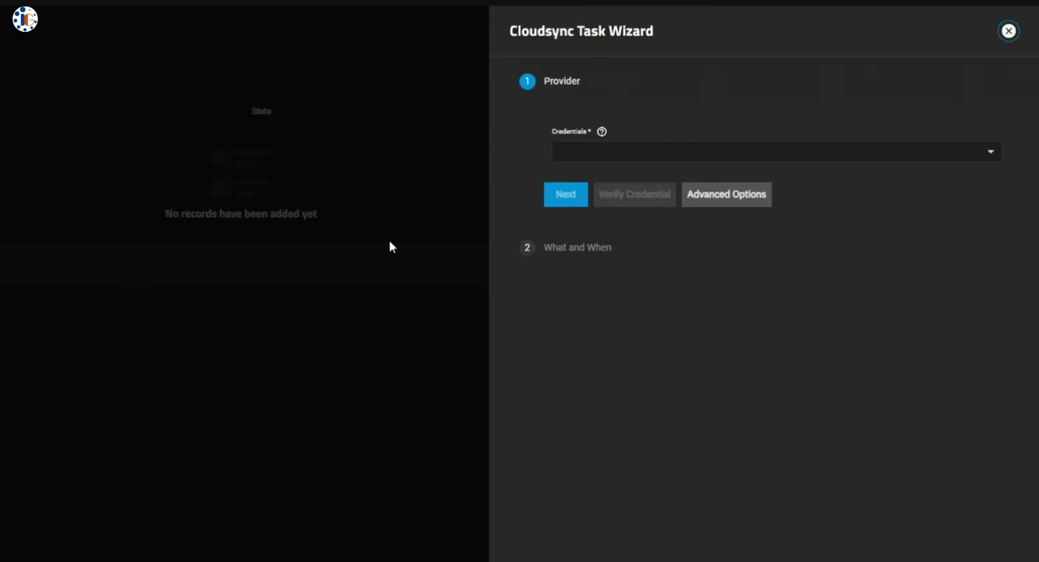
# Begin adding a new cloud credential and browse the storage provider list
pyautogui.click(591, 154)
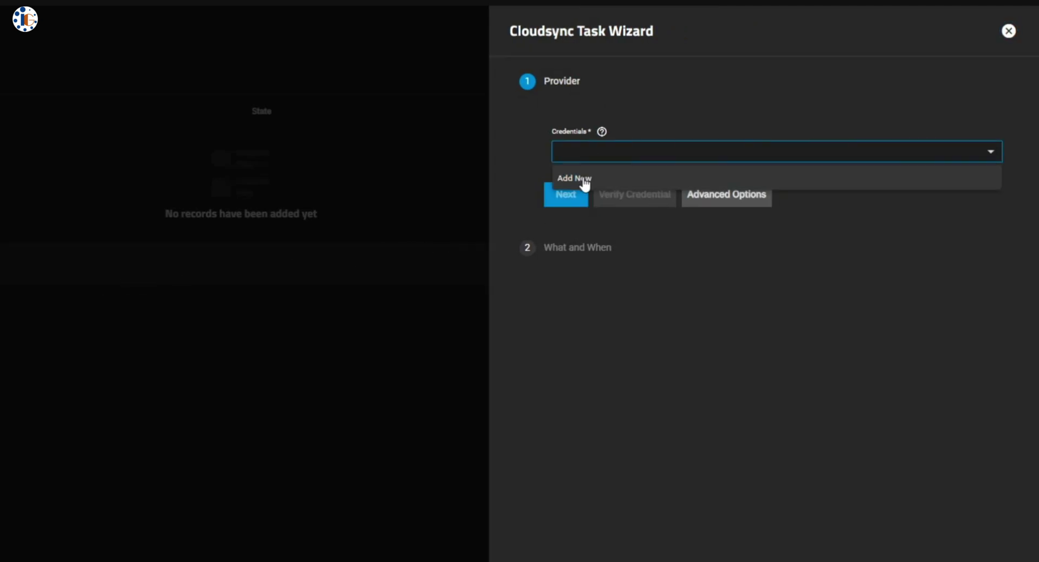
pyautogui.click(579, 177)
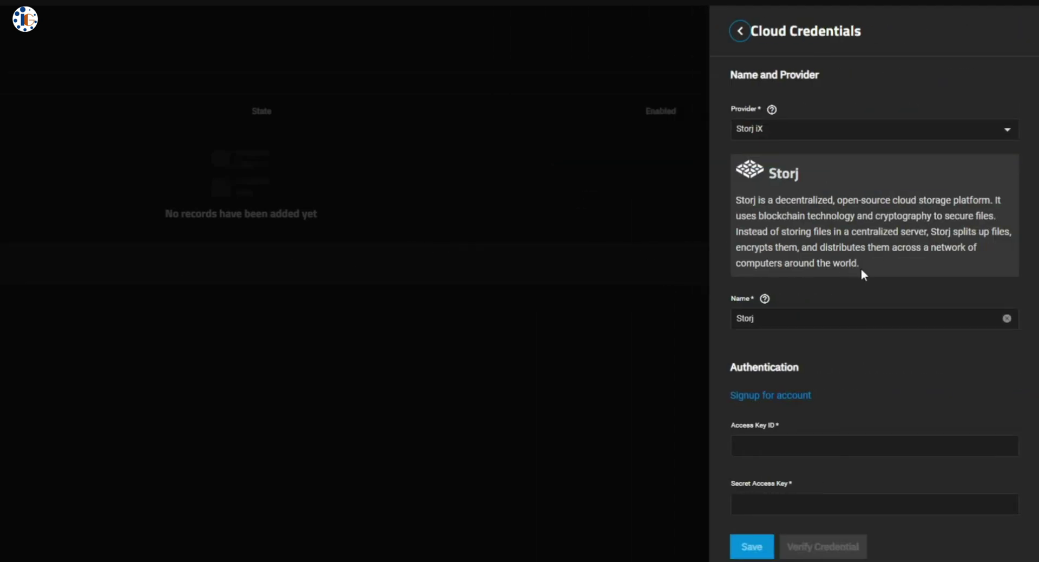
pyautogui.click(882, 135)
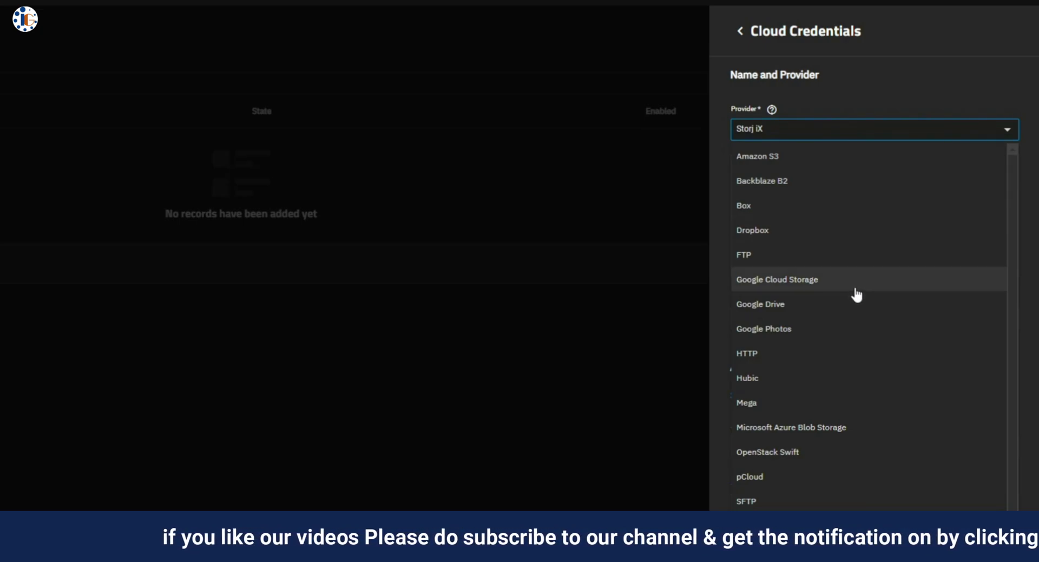
pyautogui.scroll(-1, 856, 292)
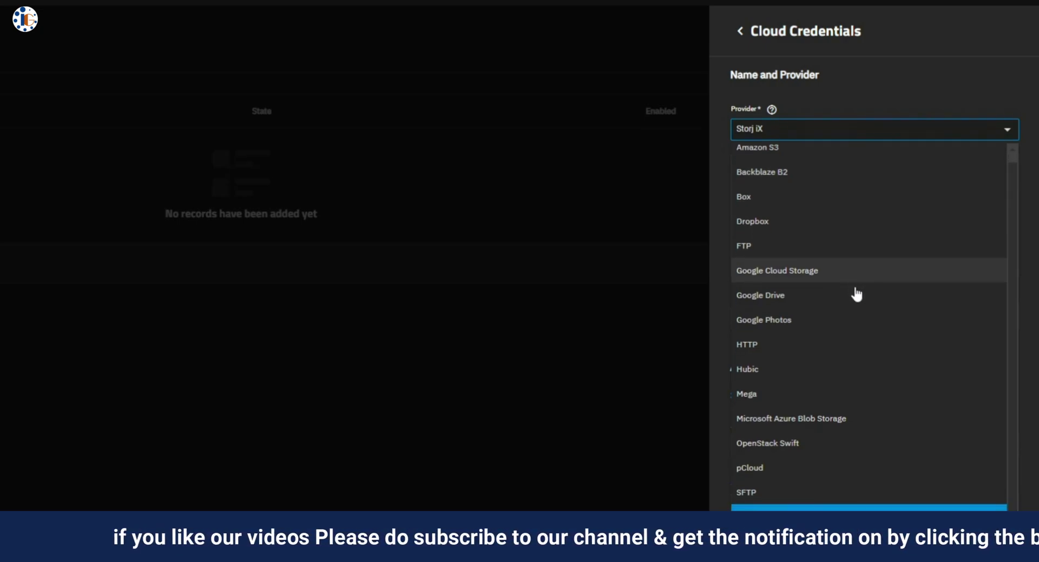
pyautogui.click(863, 156)
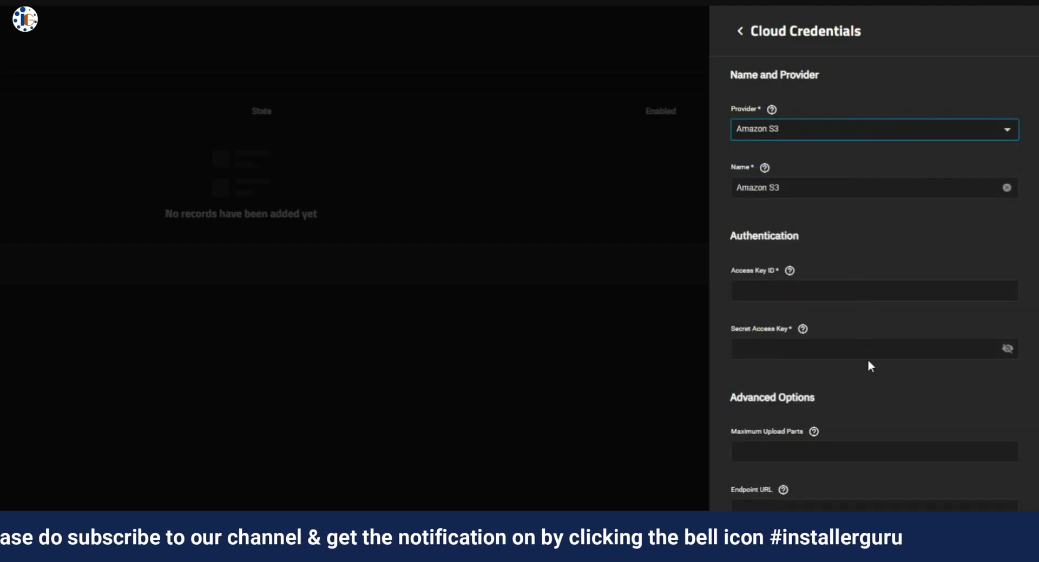
pyautogui.click(838, 130)
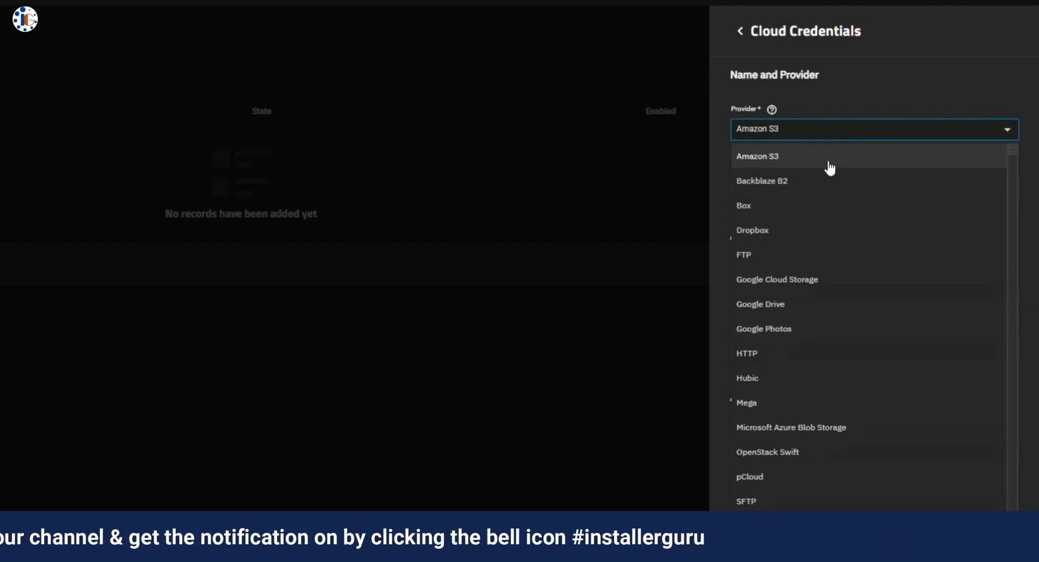
# Create a Google Drive credential by signing in and allowing TrueNAS access to the account
pyautogui.click(786, 306)
pyautogui.click(848, 278)
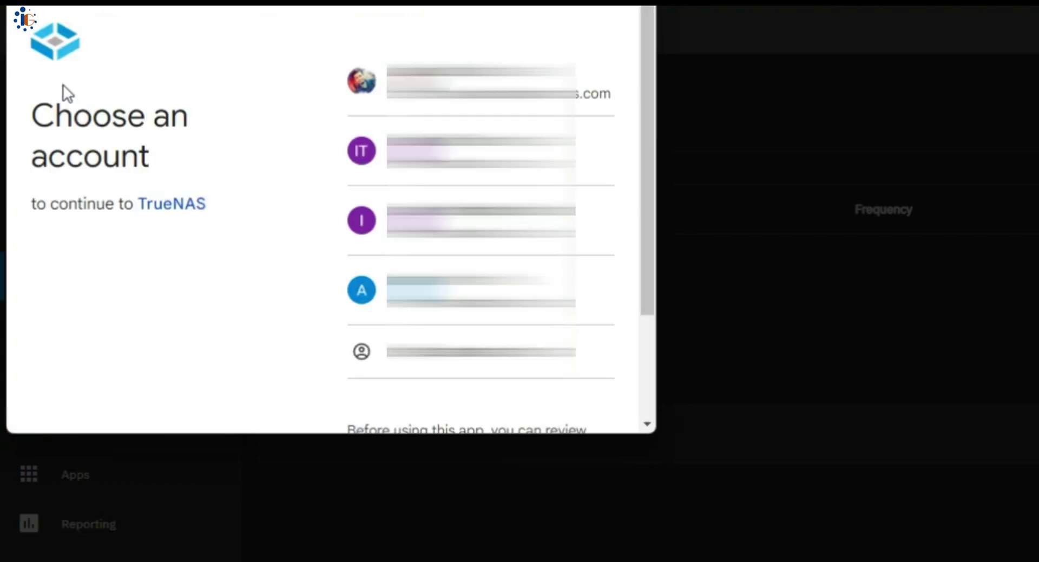
pyautogui.click(481, 81)
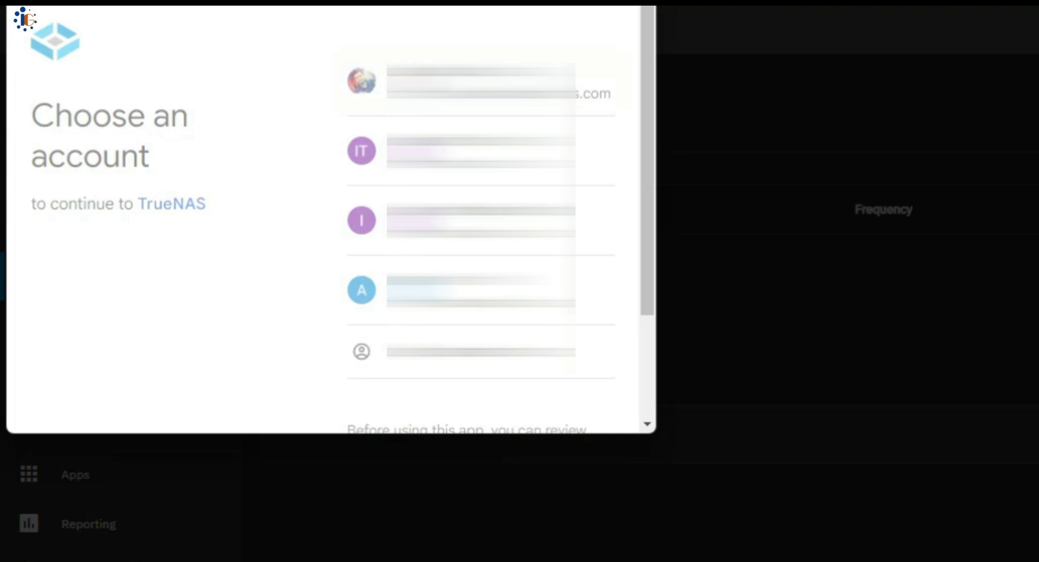
pyautogui.scroll(-3, 511, 320)
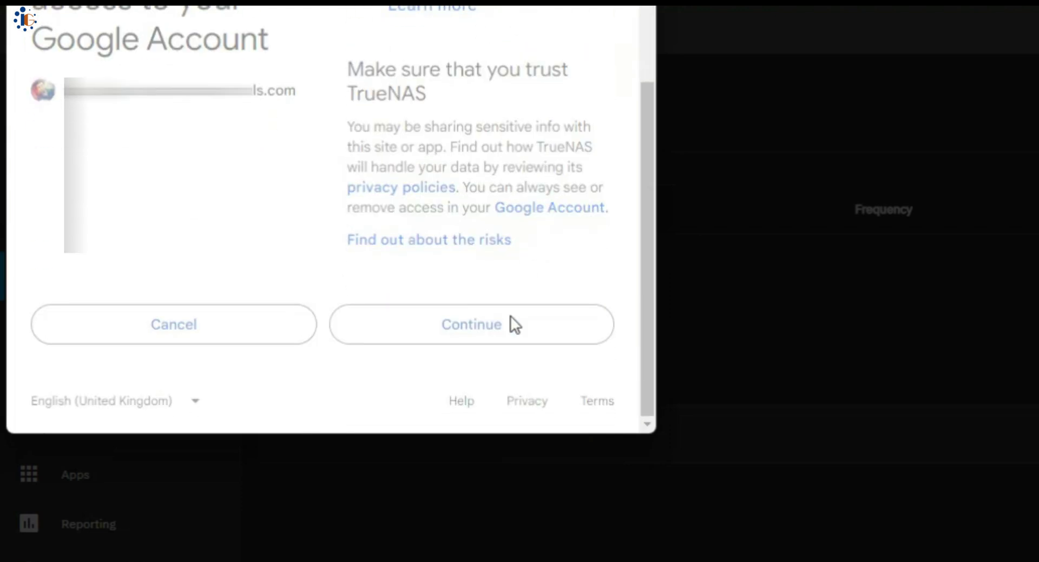
pyautogui.click(511, 316)
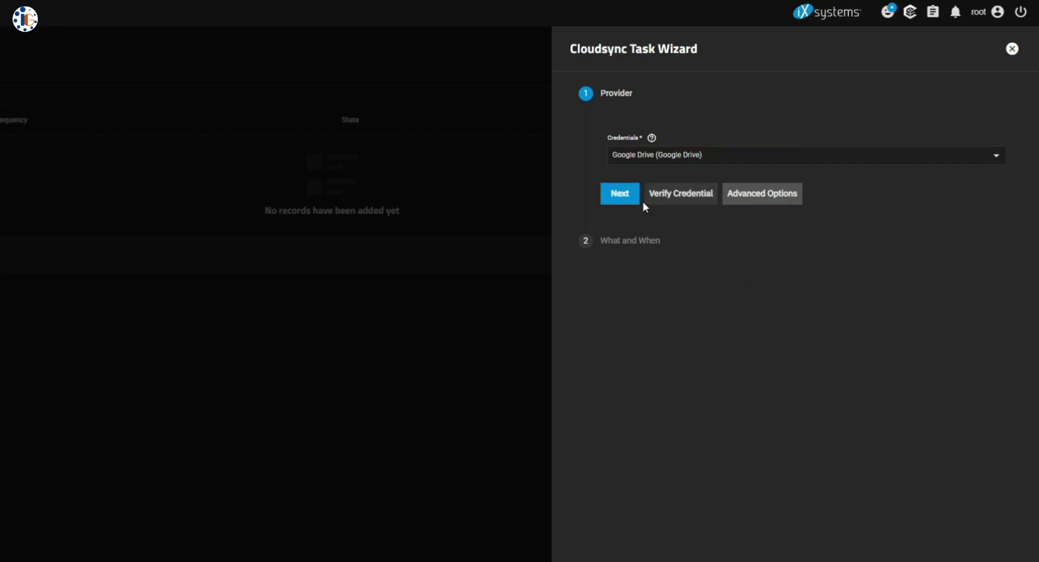
# Advance to What and When and set the sync direction to PUSH
pyautogui.click(617, 200)
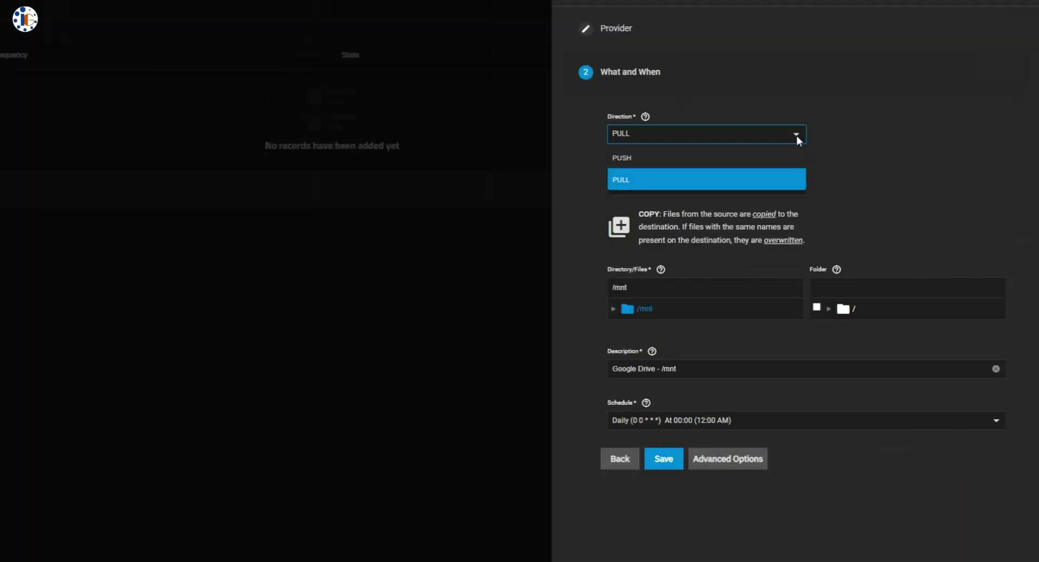
pyautogui.click(797, 135)
pyautogui.click(647, 118)
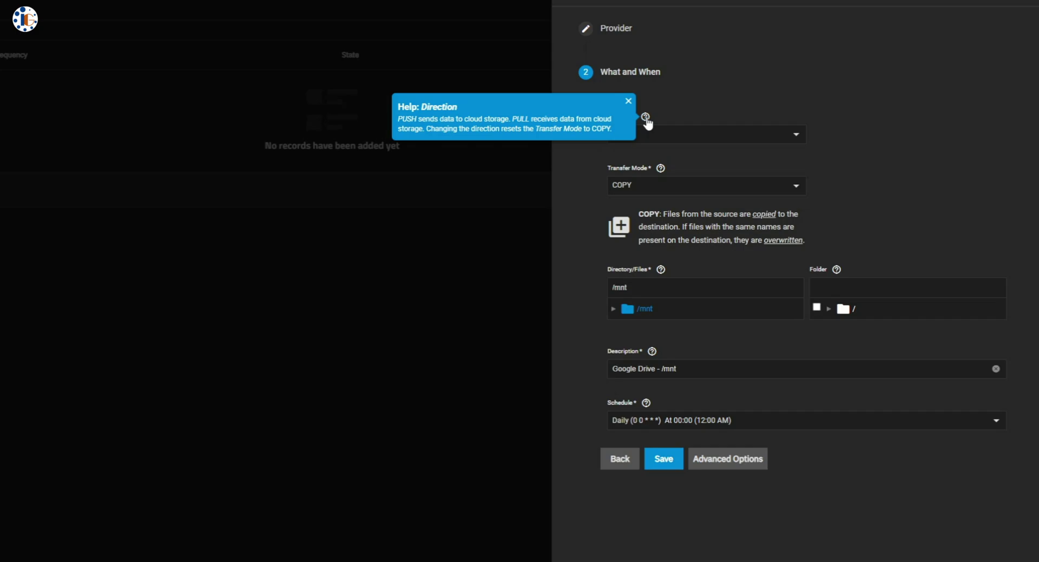
pyautogui.click(648, 136)
pyautogui.click(671, 156)
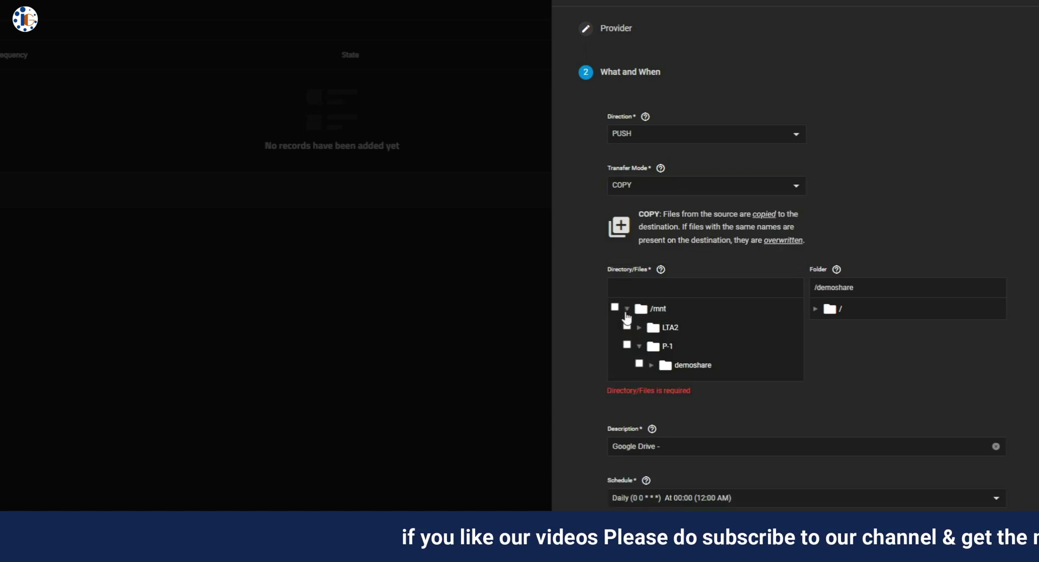
# Choose /mnt/P-1/demoshare as source and the Drive demoshare folder as destination
pyautogui.click(639, 363)
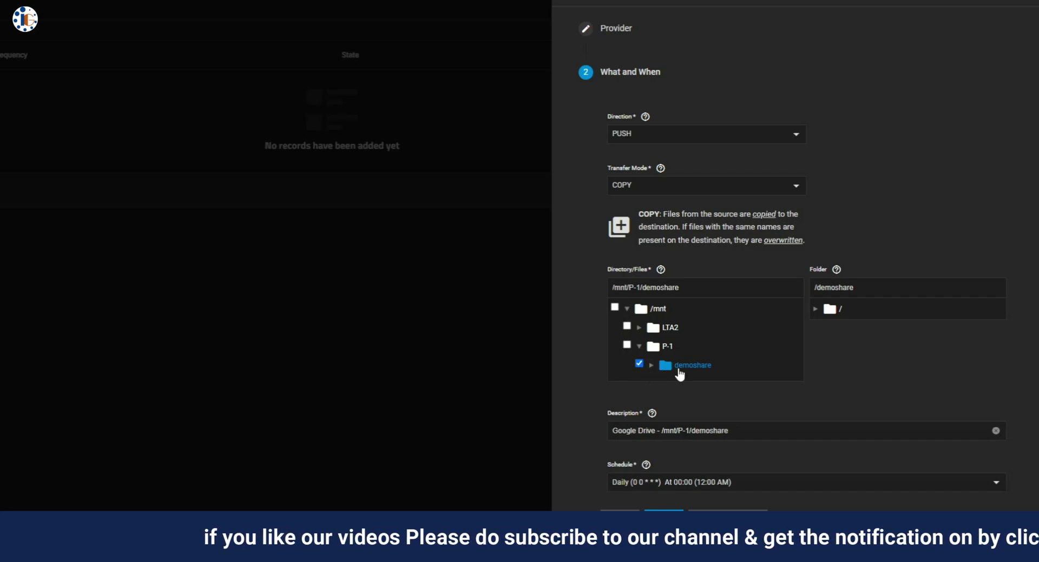
pyautogui.click(815, 308)
pyautogui.scroll(-3, 897, 390)
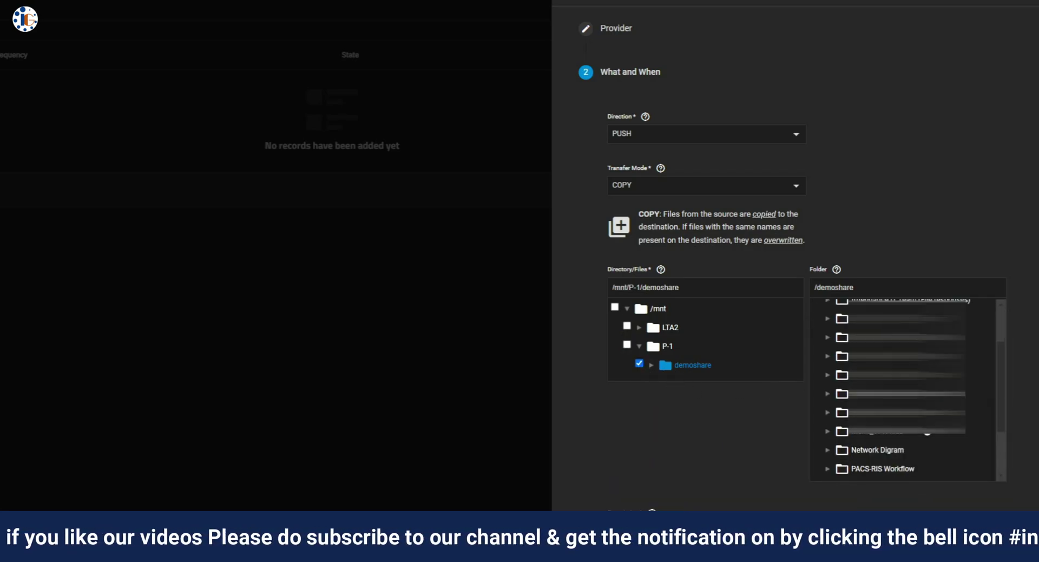
pyautogui.click(863, 449)
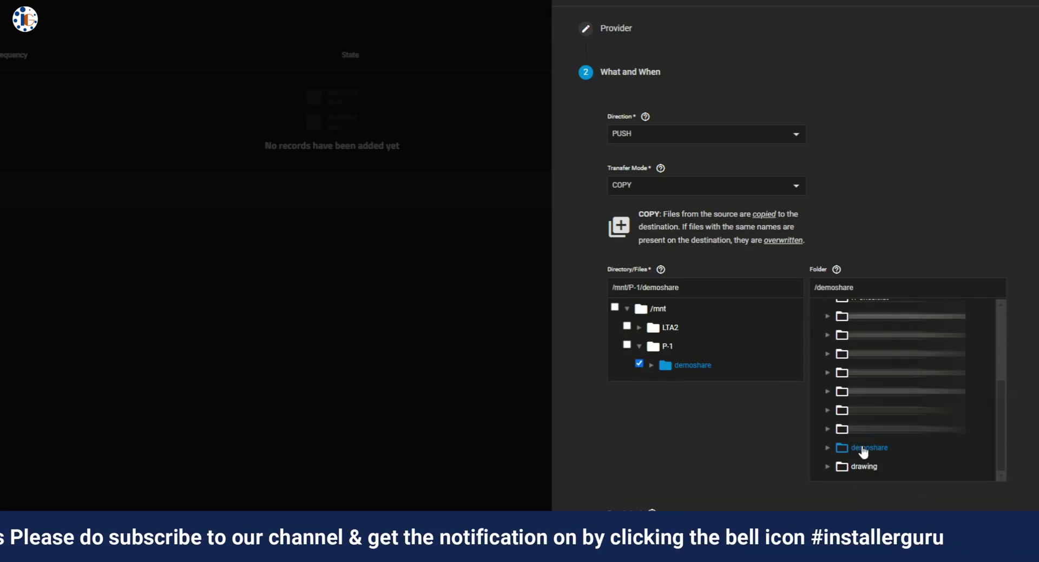
# Set the schedule to Daily at midnight, after briefly trying the custom schedule editor
pyautogui.scroll(-2, 714, 467)
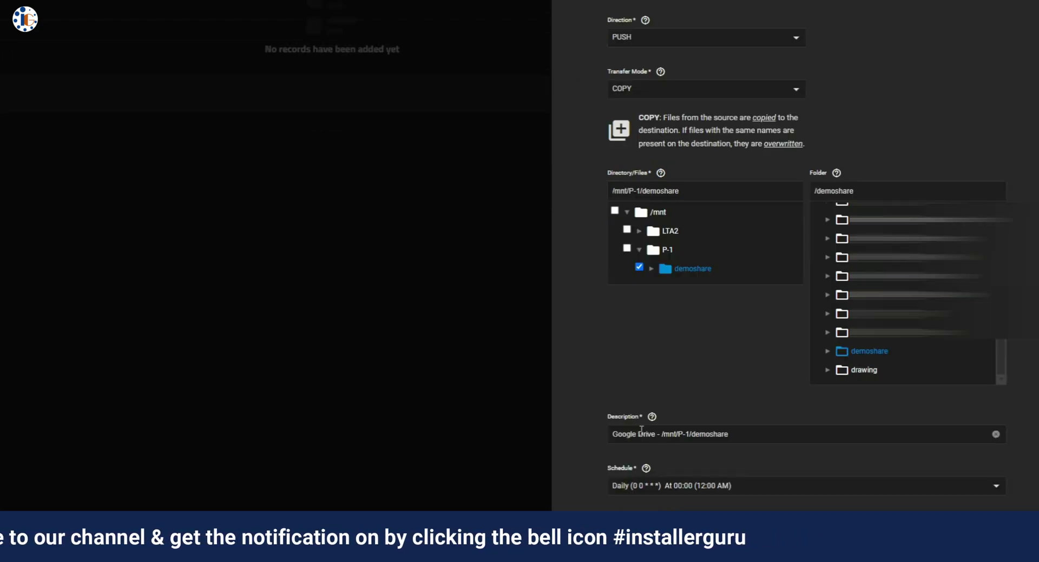
pyautogui.click(739, 484)
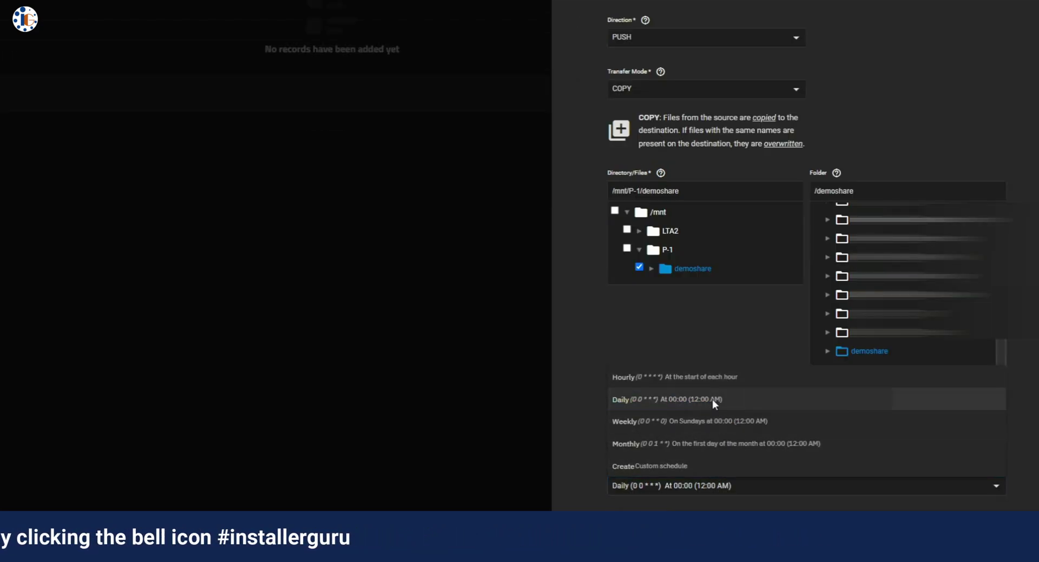
pyautogui.click(712, 401)
pyautogui.click(736, 485)
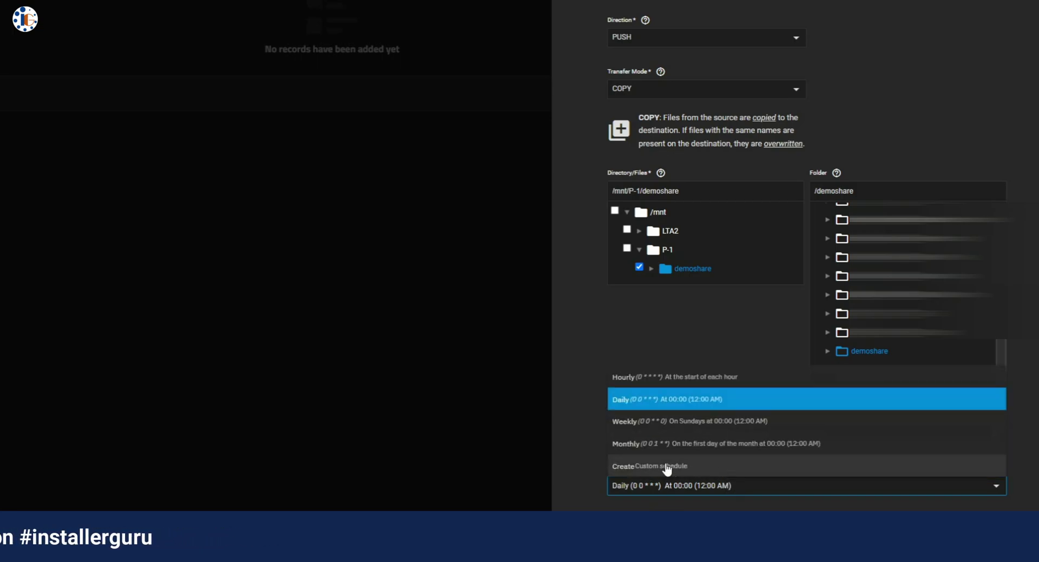
pyautogui.click(733, 468)
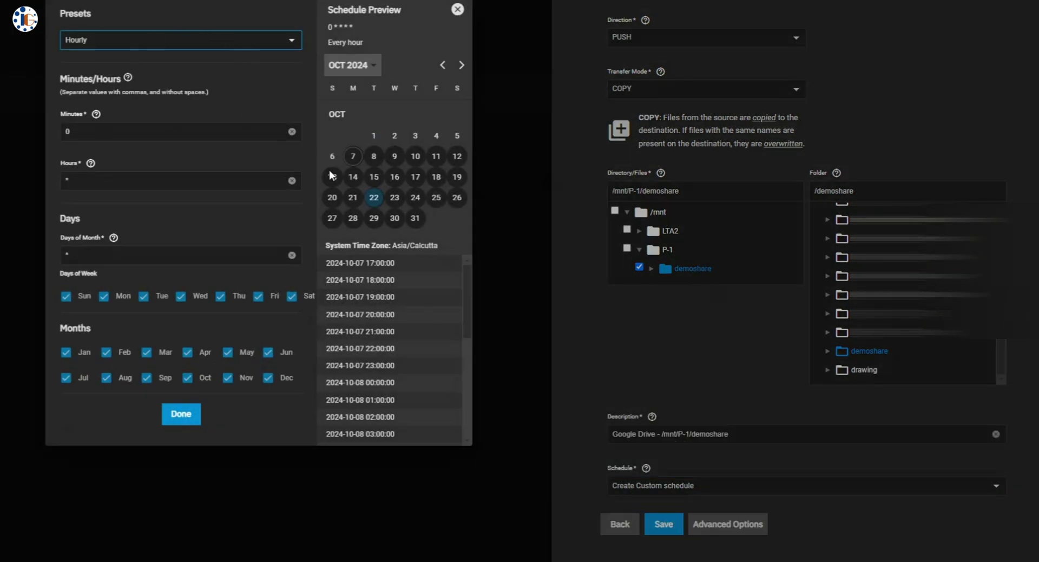
pyautogui.click(458, 11)
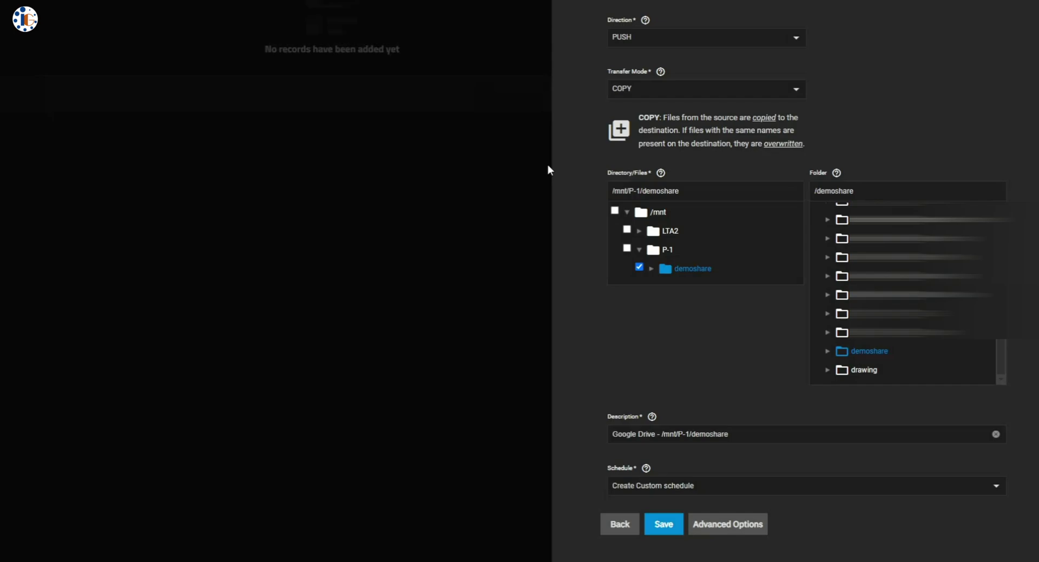
pyautogui.click(692, 485)
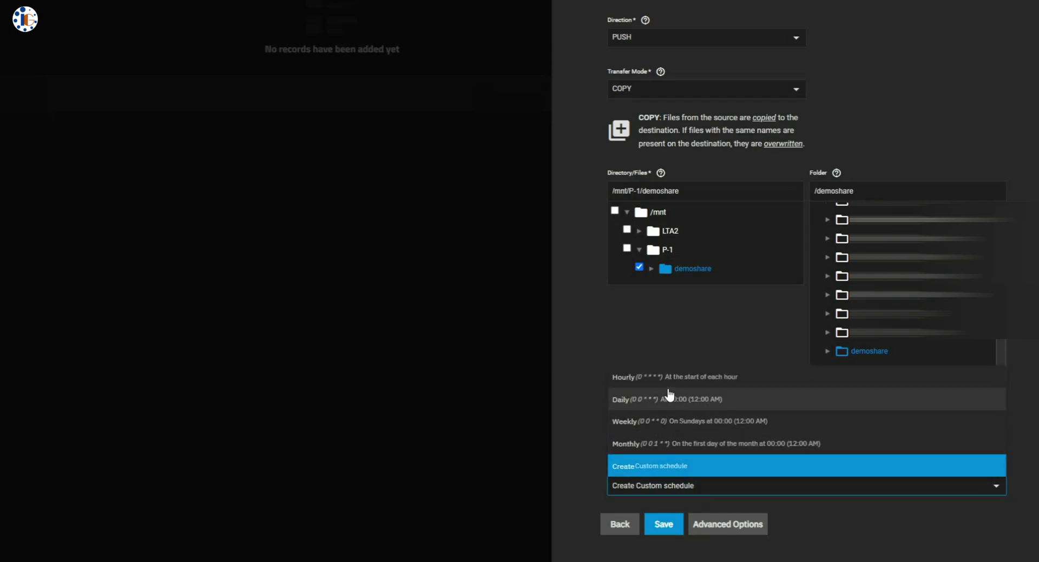
pyautogui.click(671, 400)
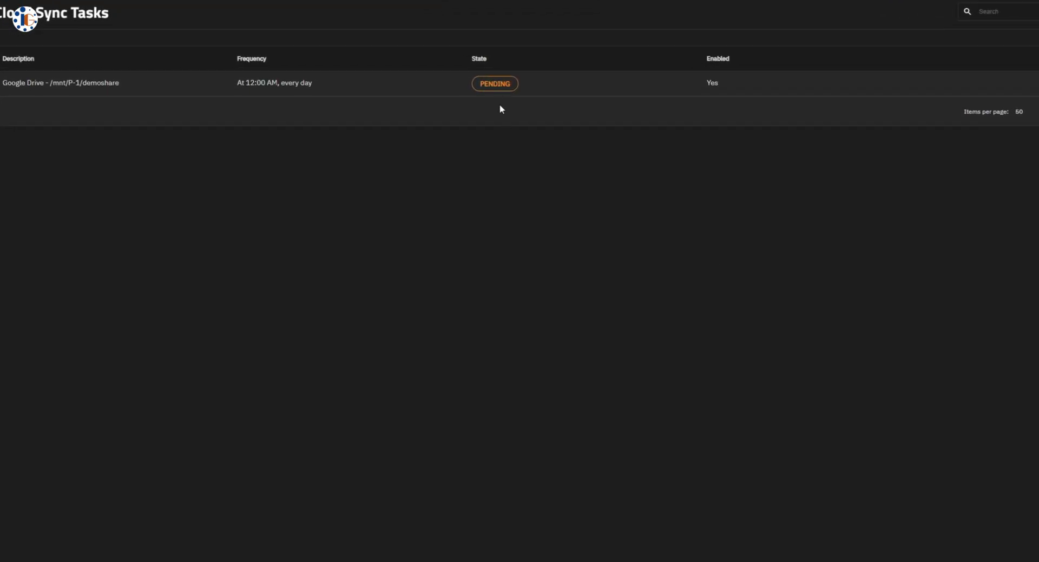
# Check the new task's empty logs, then run it now and watch its progress
pyautogui.click(494, 87)
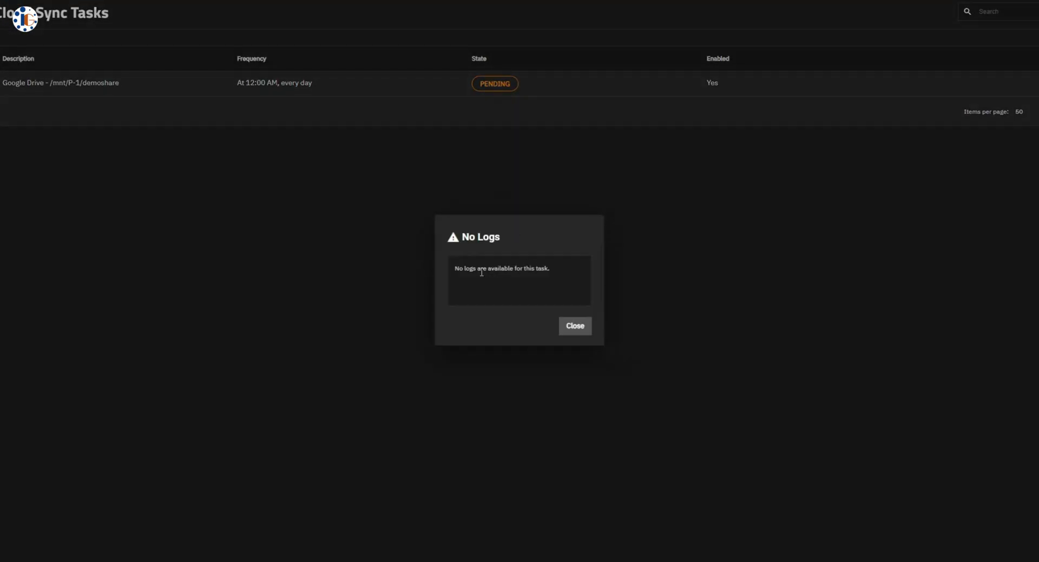
pyautogui.click(574, 326)
pyautogui.click(740, 84)
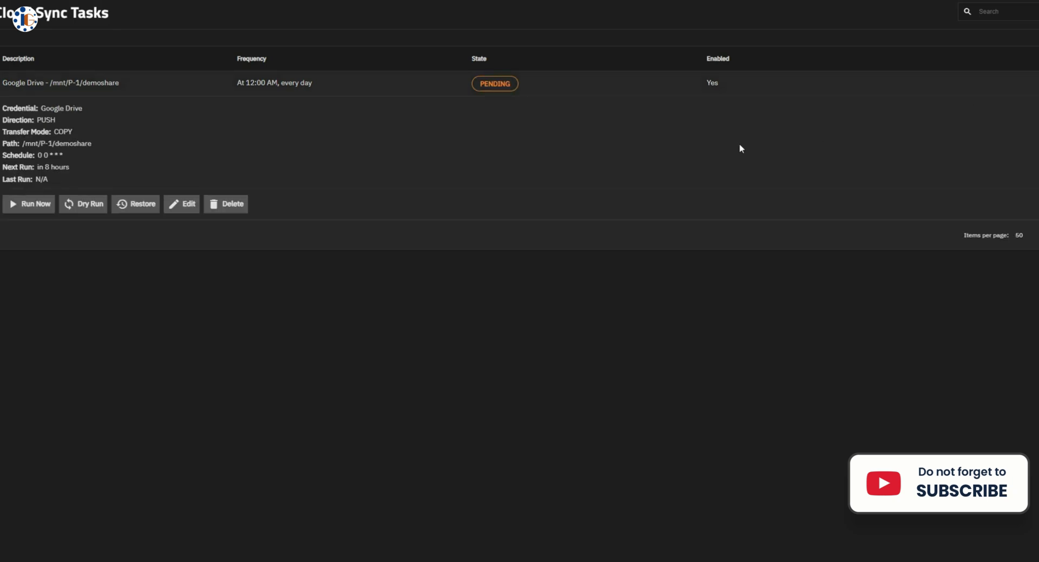
pyautogui.click(24, 207)
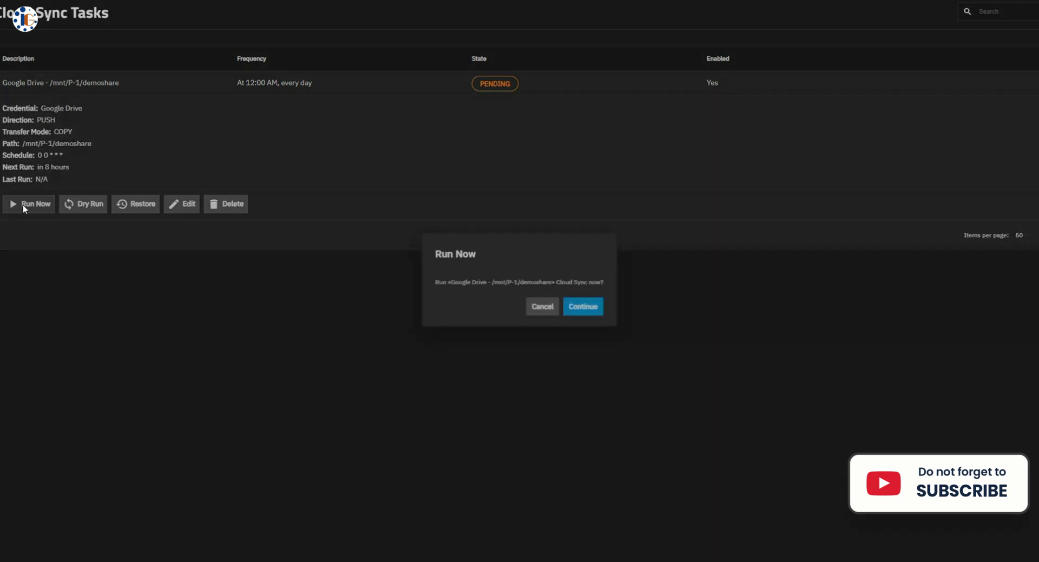
pyautogui.click(598, 312)
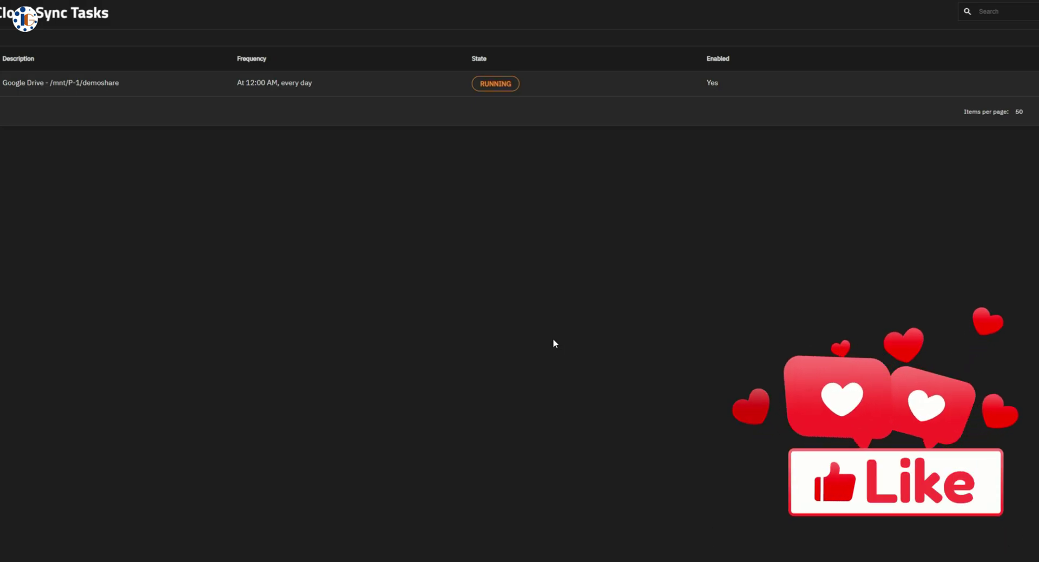
pyautogui.click(493, 84)
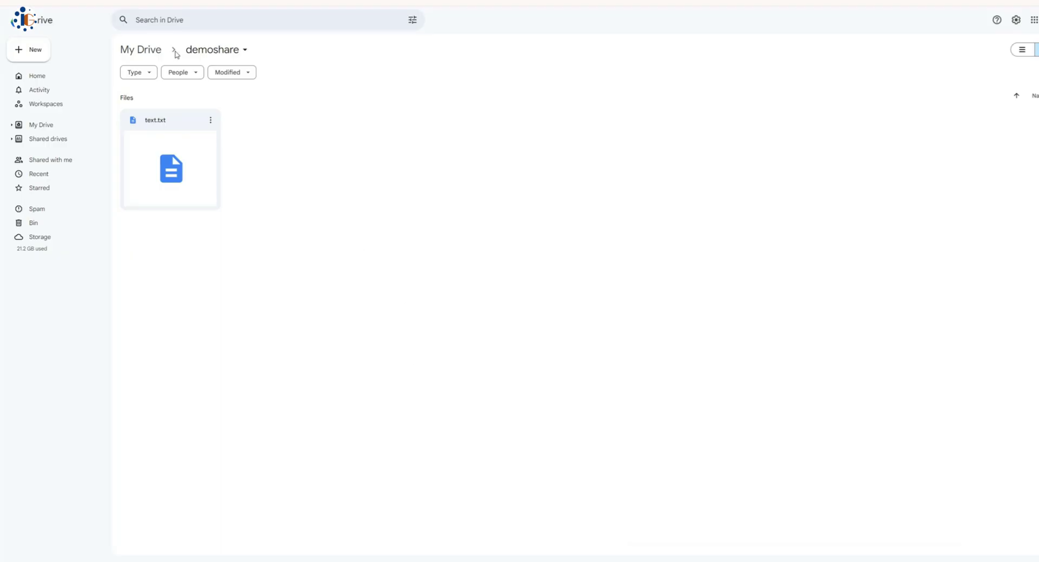
# Check the pushed files in Drive's demoshare folder, then open the NAS demoshare share
pyautogui.click(332, 139)
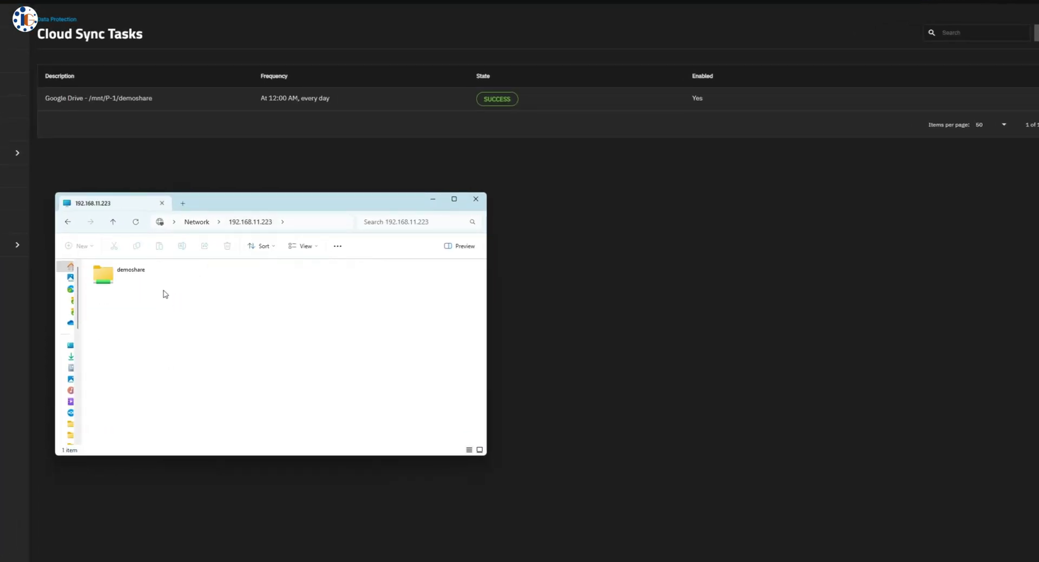
pyautogui.doubleClick(135, 279)
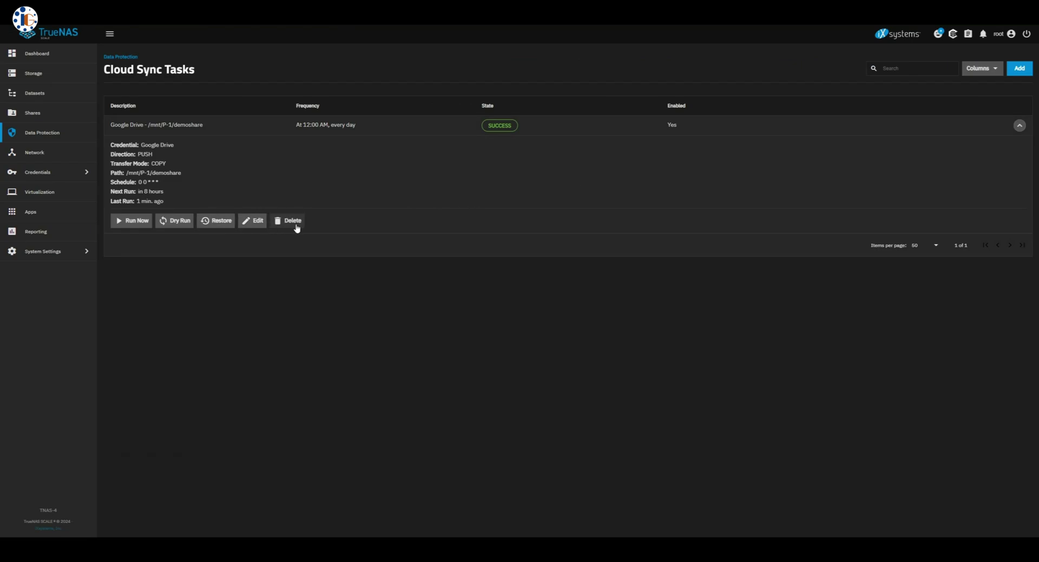
# Delete the Google Drive push task and permanently delete the three files in the NAS share
pyautogui.click(292, 220)
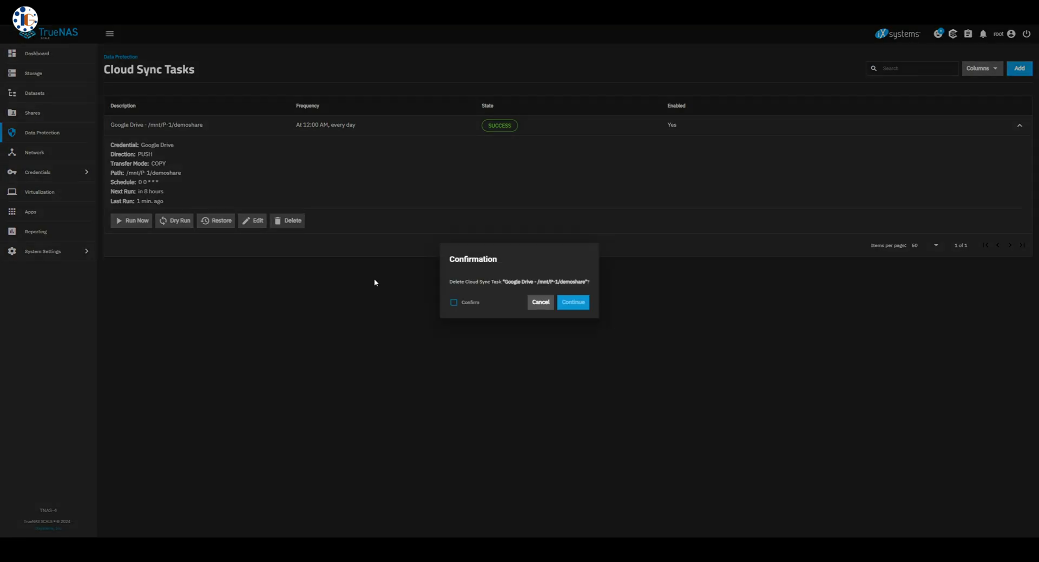
pyautogui.click(572, 302)
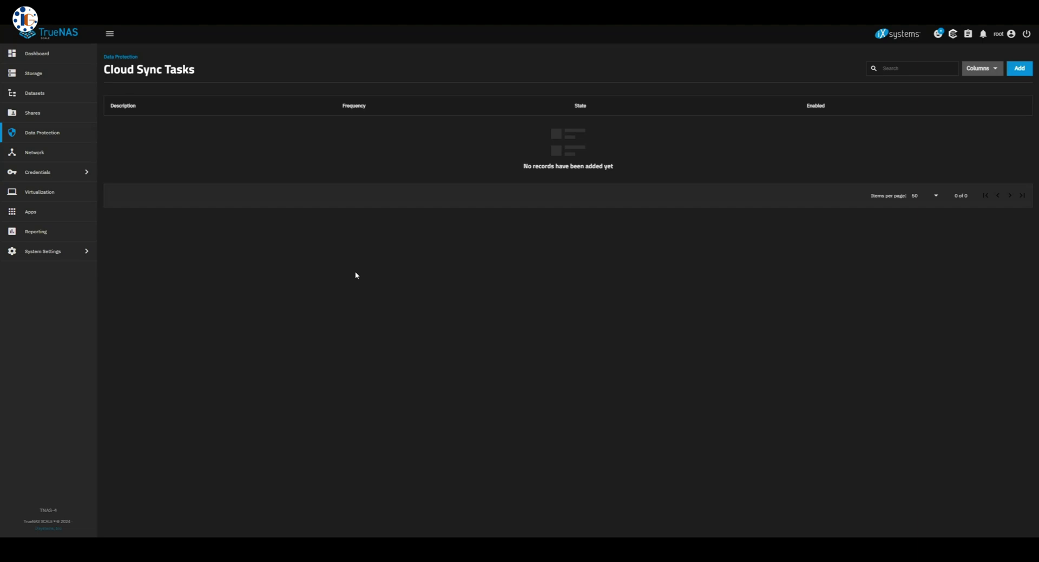
pyautogui.moveTo(208, 352); pyautogui.dragTo(285, 363)
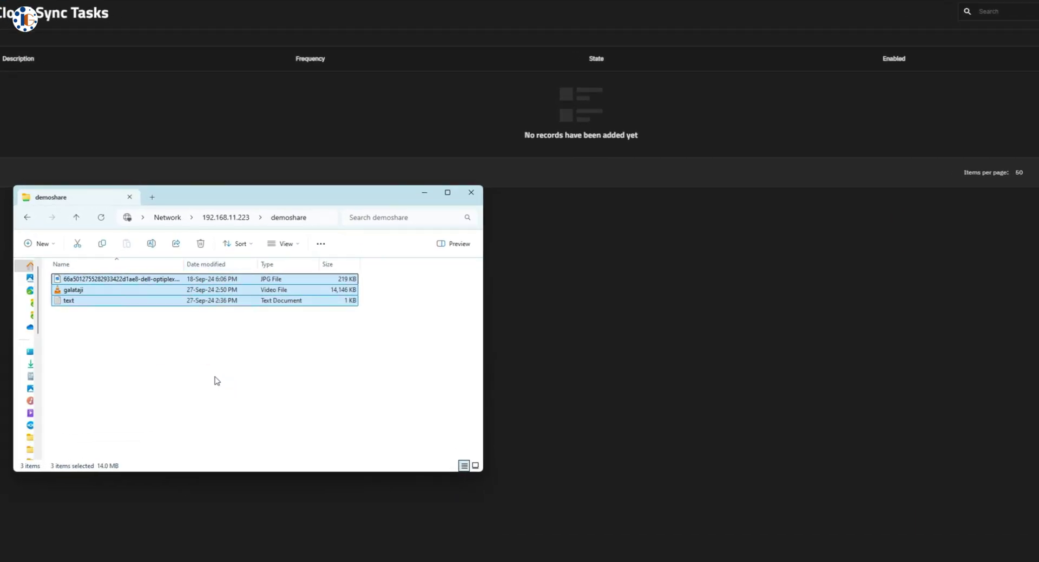
pyautogui.hotkey('shift', 'Delete')
pyautogui.click(560, 262)
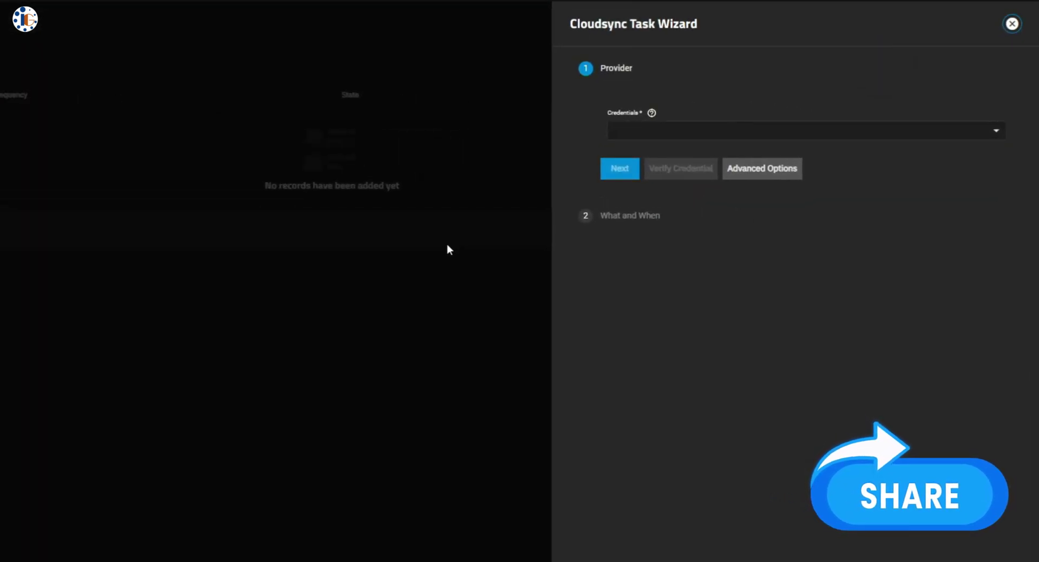
# Select the Google Drive credential and set the sync direction to PULL
pyautogui.click(844, 130)
pyautogui.click(842, 170)
pyautogui.click(614, 132)
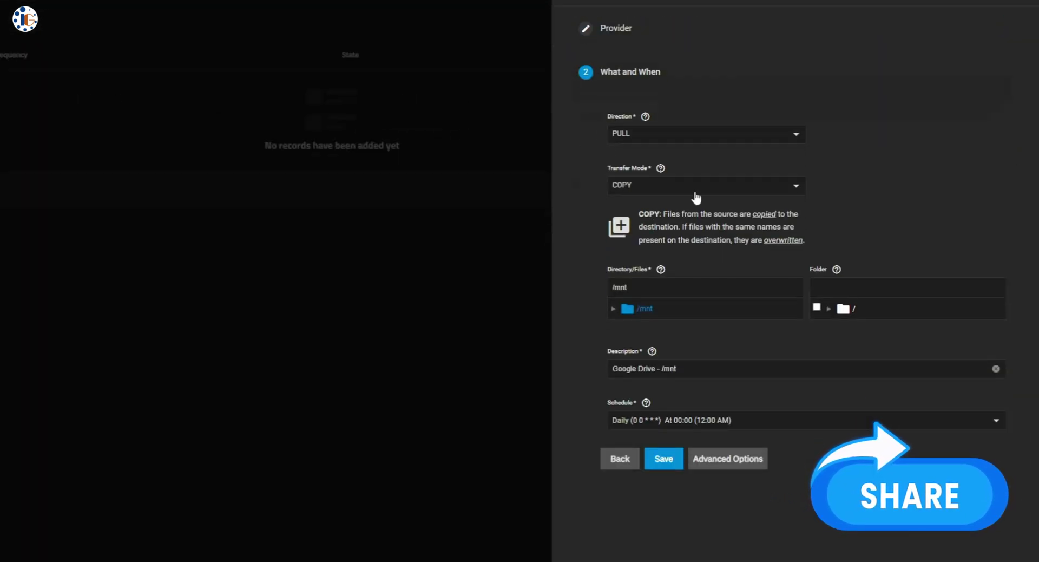
pyautogui.click(669, 134)
pyautogui.click(668, 137)
pyautogui.click(645, 116)
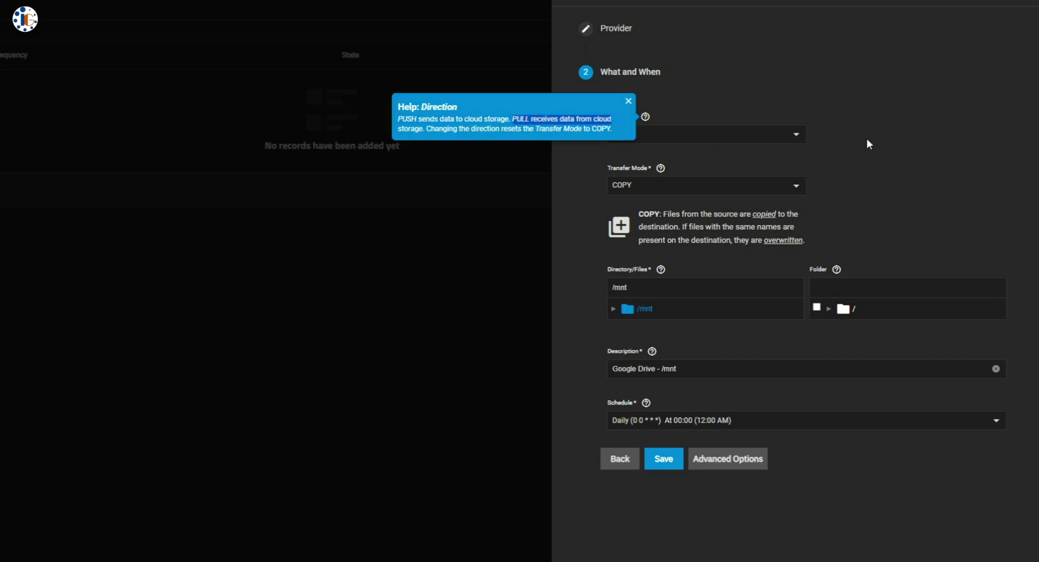
# Keep COPY transfer mode and choose /mnt/P-1/demoshare as the local target
pyautogui.click(700, 186)
pyautogui.click(701, 228)
pyautogui.click(613, 309)
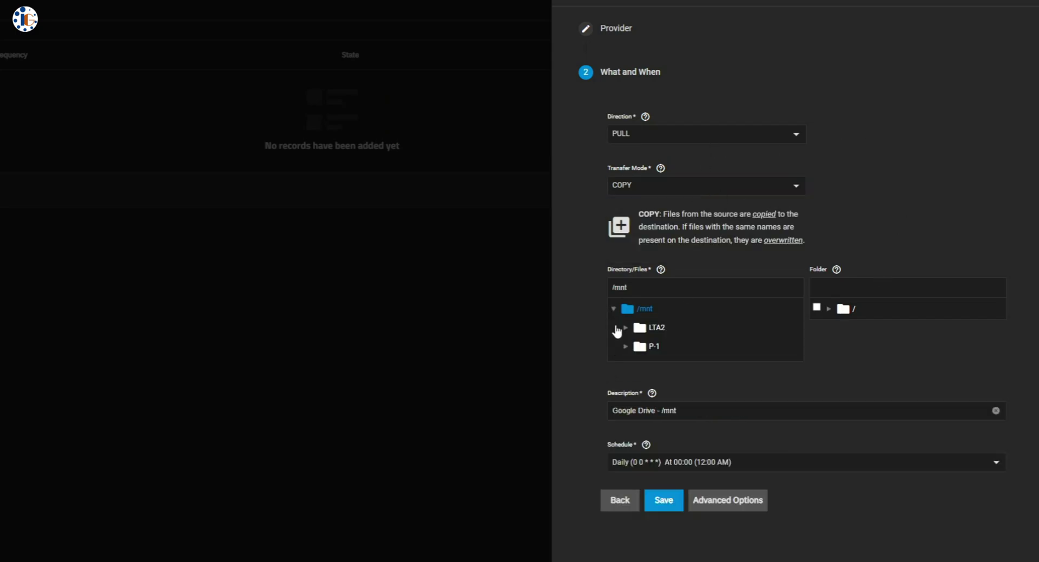
pyautogui.click(626, 345)
pyautogui.click(676, 365)
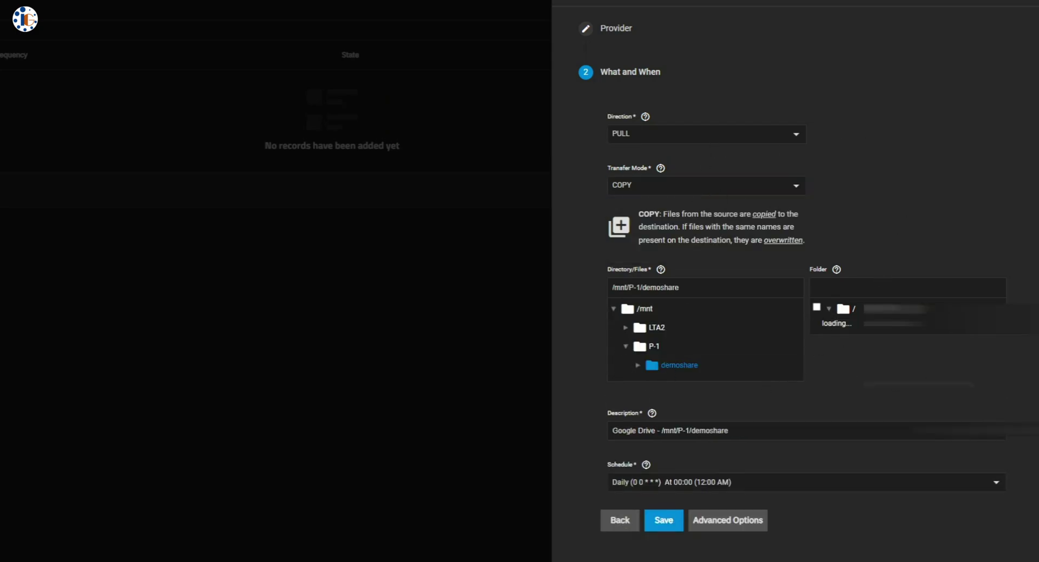
pyautogui.scroll(-2, 769, 459)
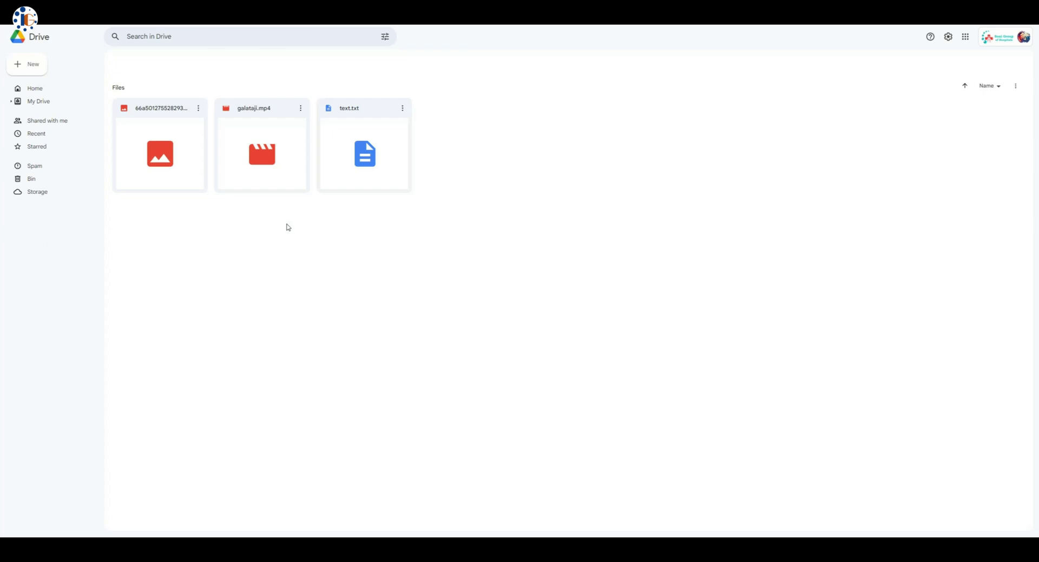
# Run the Google Drive pull task now and check the local demoshare share's files
pyautogui.click(202, 66)
pyautogui.click(231, 65)
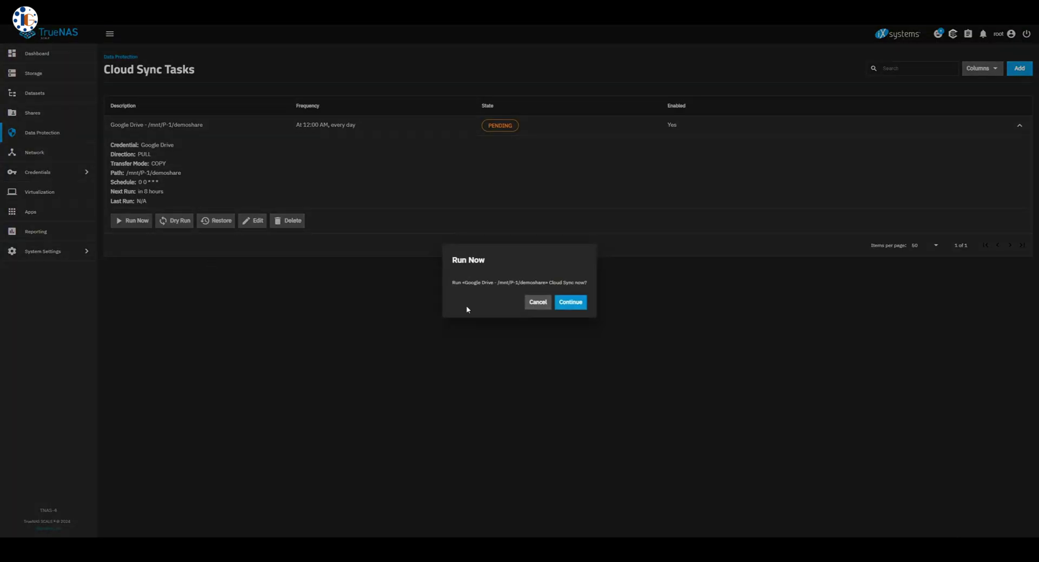
pyautogui.click(569, 302)
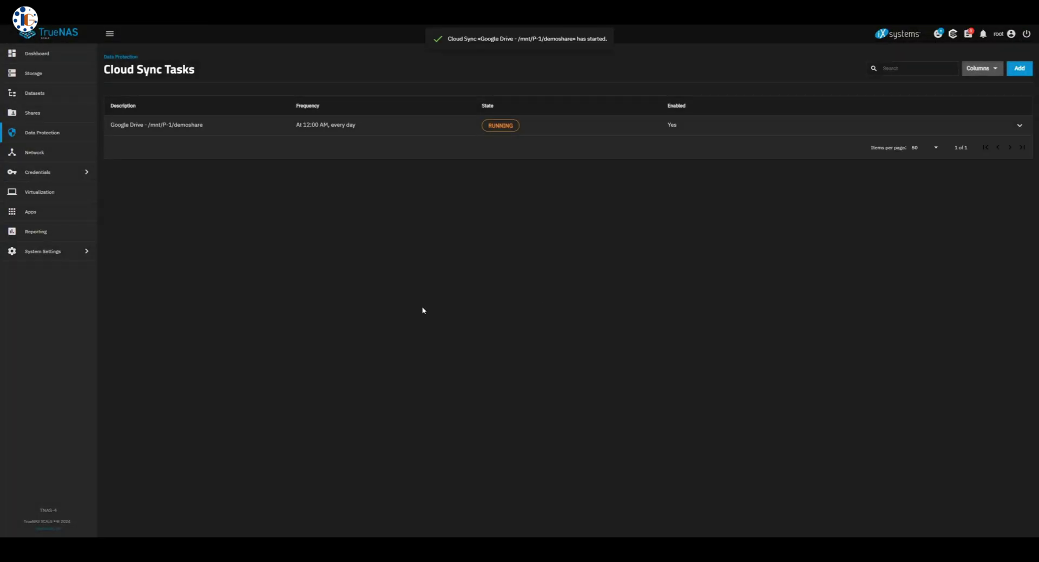
pyautogui.click(505, 126)
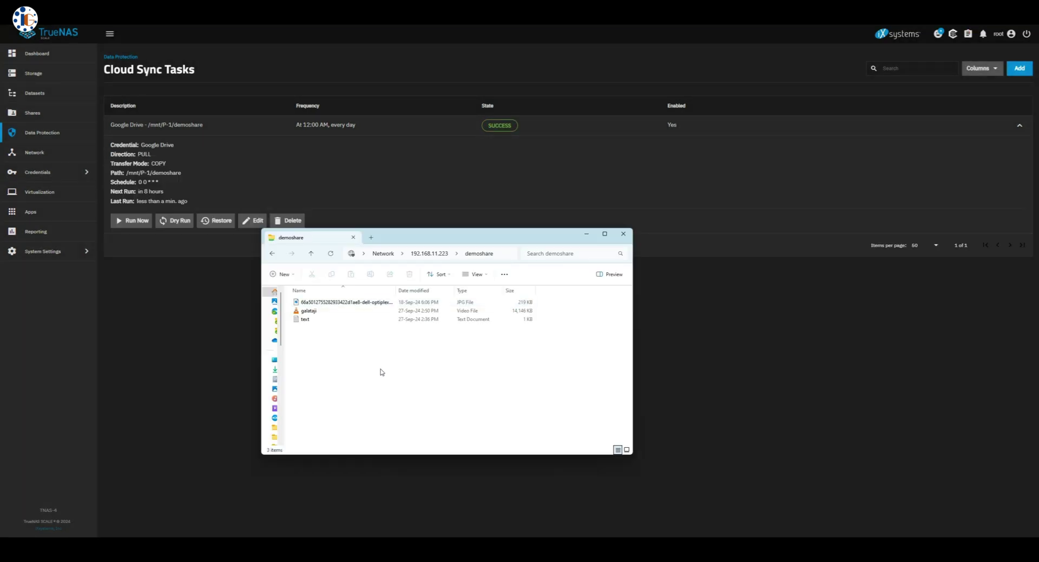
pyautogui.hotkey('ctrl', 'a')
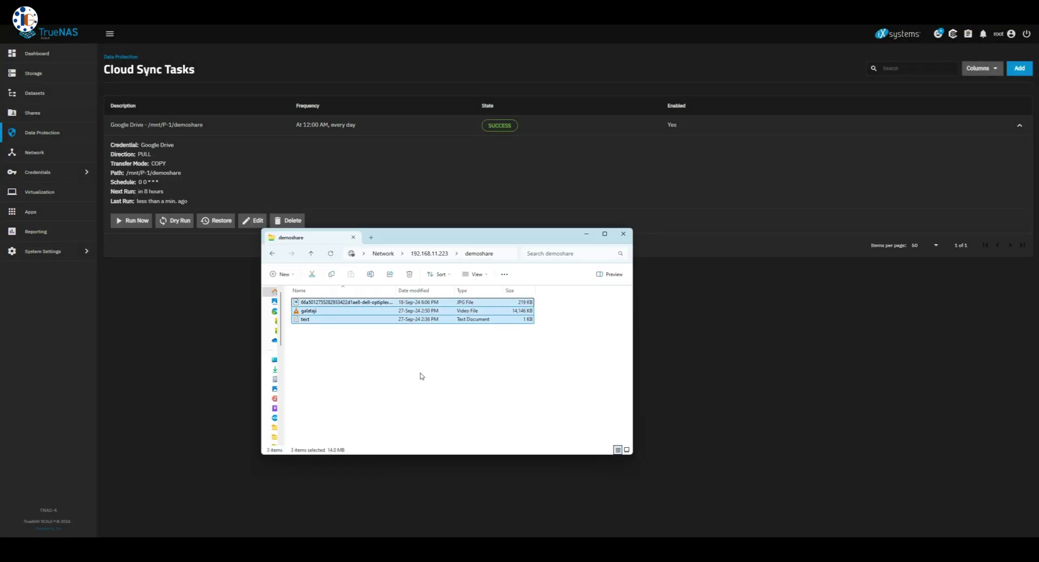
pyautogui.click(436, 356)
pyautogui.press('Return')
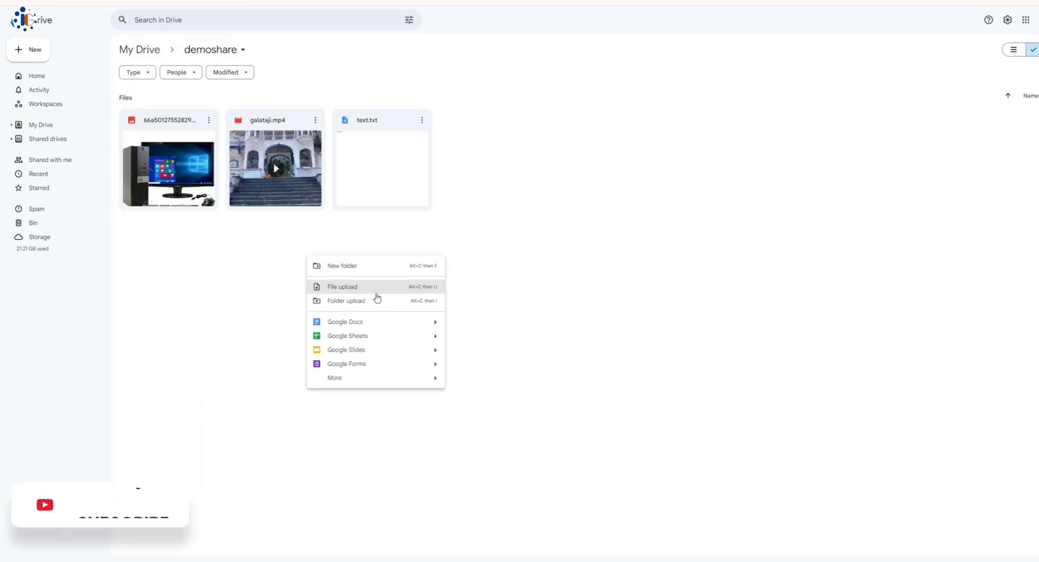
# Upload test.mp4 into Drive's demoshare and rerun the pull task so it succeeds
pyautogui.click(368, 291)
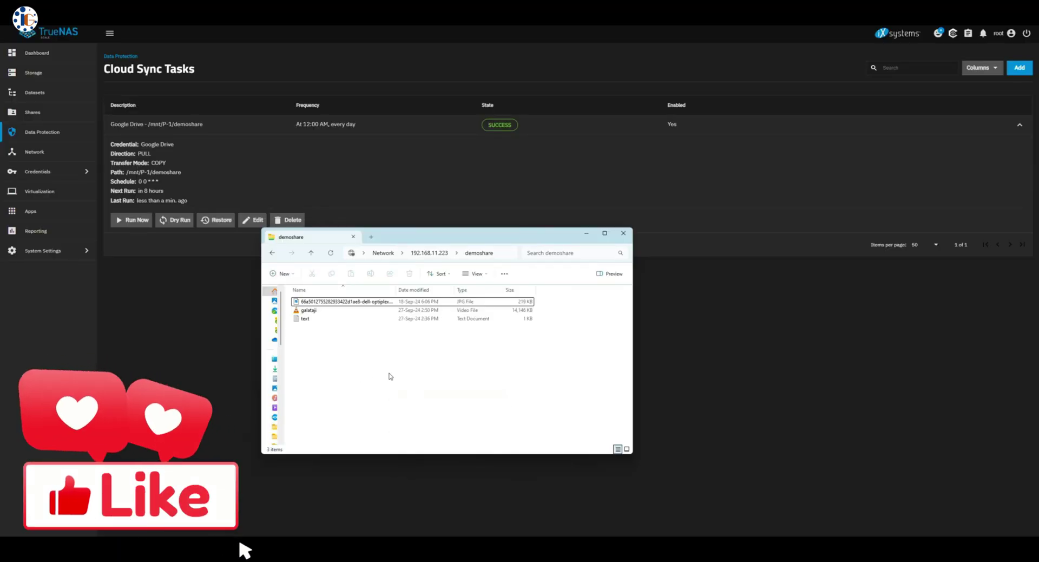
pyautogui.click(132, 220)
pyautogui.click(570, 301)
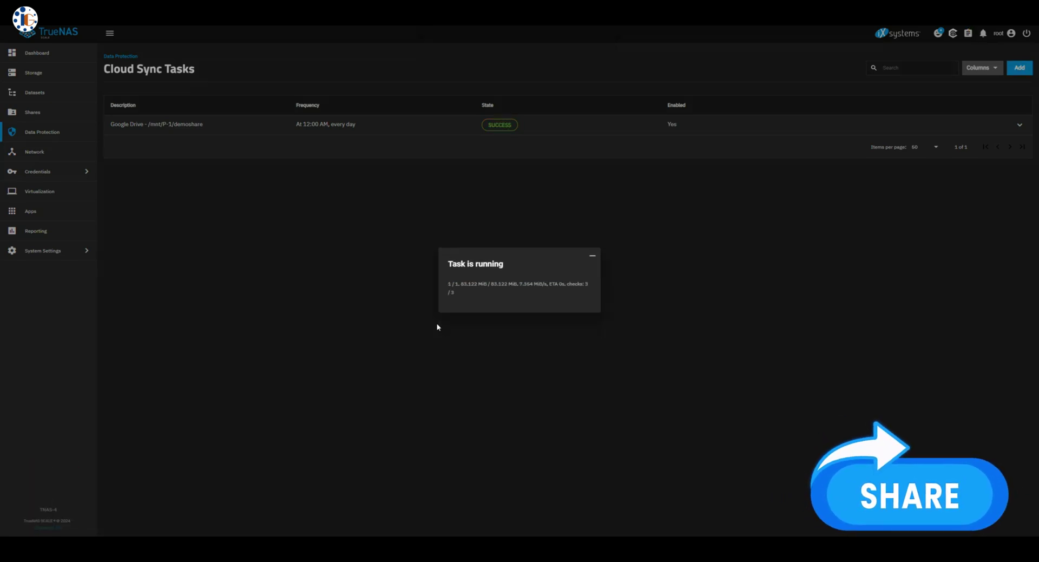
pyautogui.click(592, 260)
pyautogui.hotkey('alt', 'Tab')
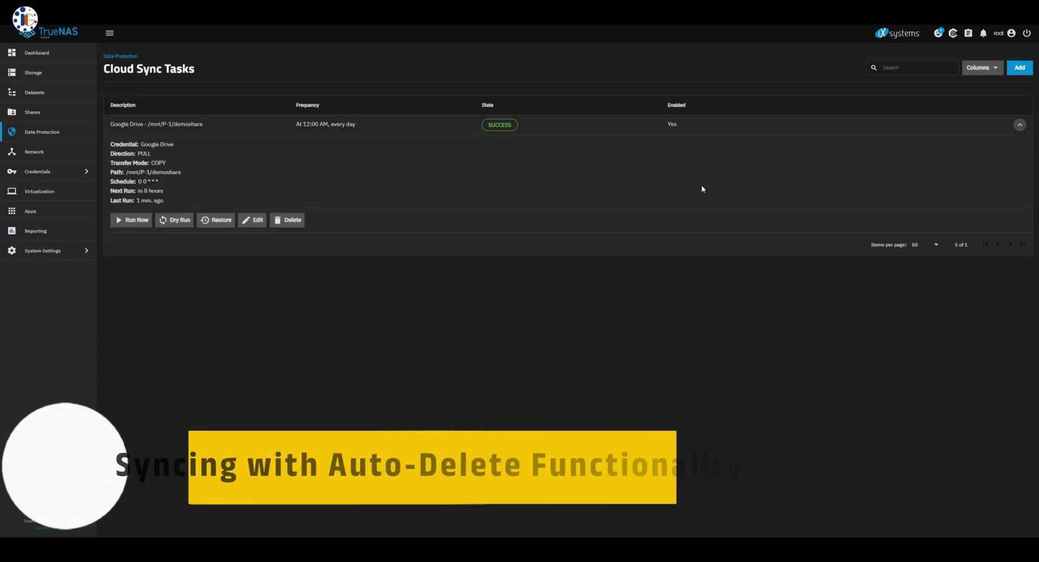
# Edit the Google Drive task, keeping direction PULL and changing transfer mode from COPY to SYNC
pyautogui.click(255, 223)
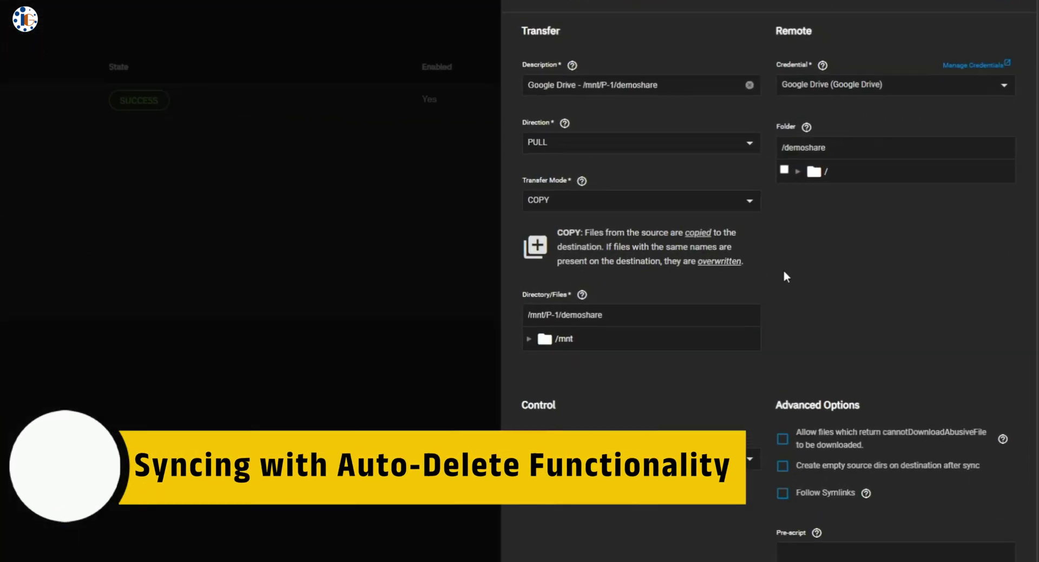
pyautogui.click(613, 146)
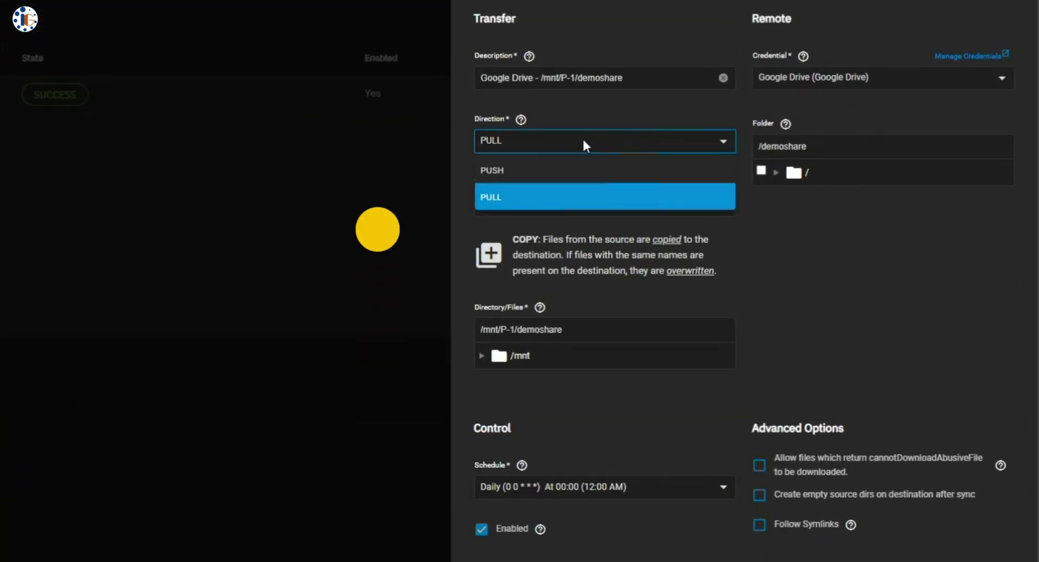
pyautogui.click(640, 195)
pyautogui.click(611, 218)
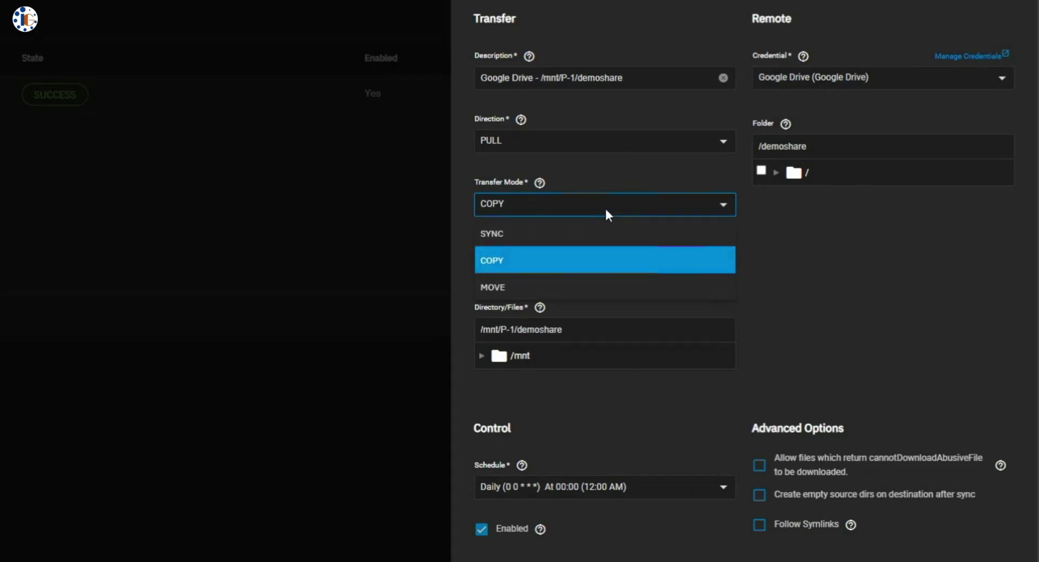
pyautogui.click(517, 238)
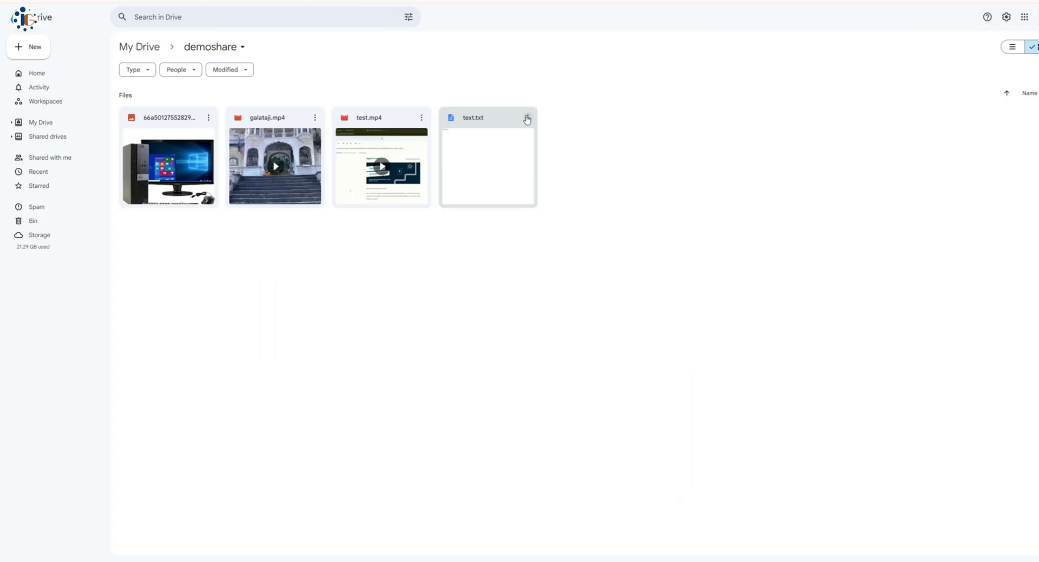
# Move text.txt and test.mp4 from Drive's demoshare folder to the bin
pyautogui.click(528, 117)
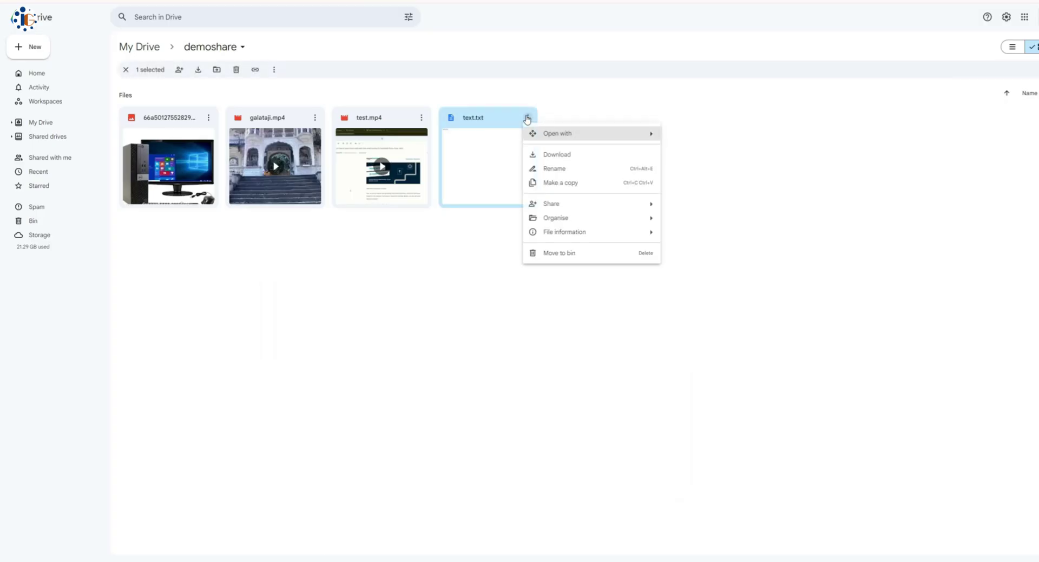
pyautogui.click(544, 254)
pyautogui.click(598, 310)
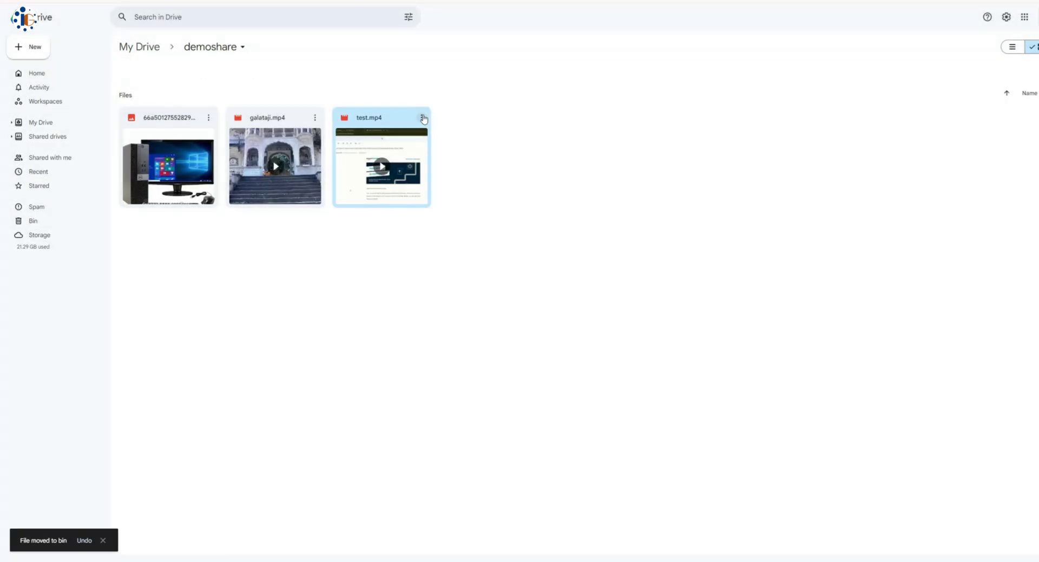
pyautogui.click(423, 119)
pyautogui.click(445, 250)
pyautogui.click(587, 307)
# Rerun the SYNC pull task and refresh the demoshare share's file list
pyautogui.hotkey('alt', 'Tab')
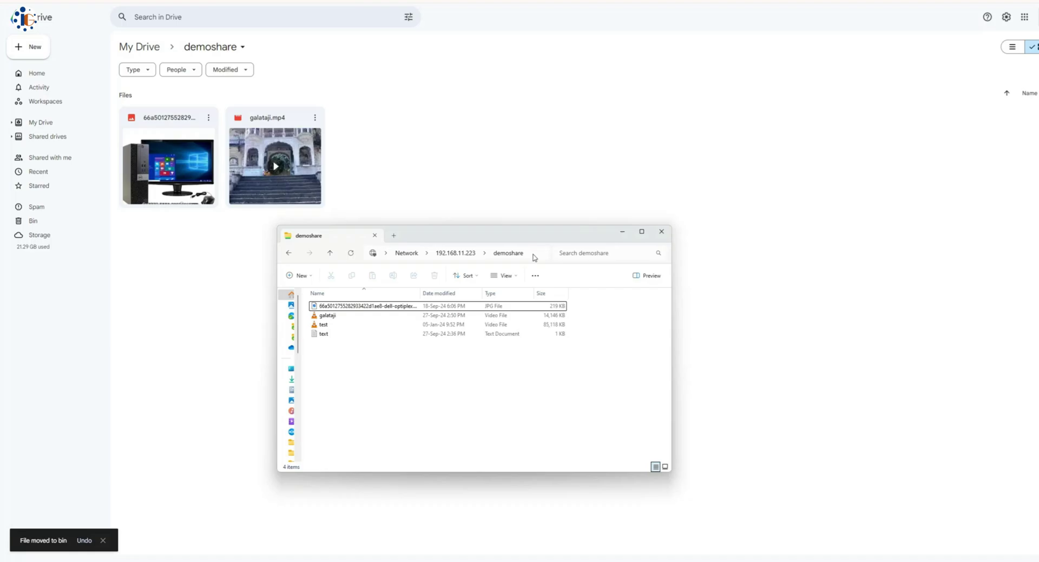
pyautogui.rightClick(499, 365)
pyautogui.click(540, 480)
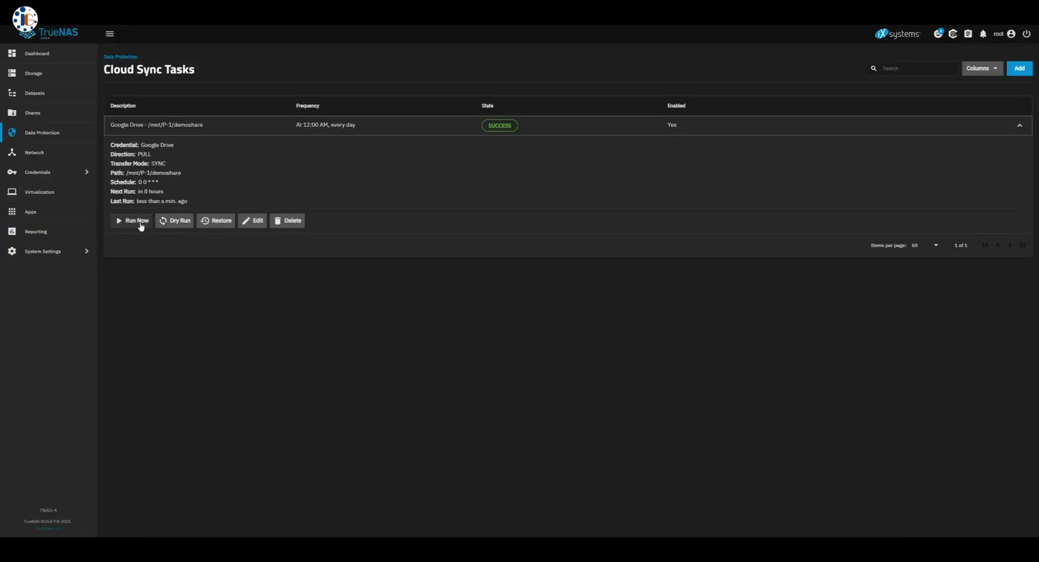
pyautogui.click(135, 221)
pyautogui.click(574, 308)
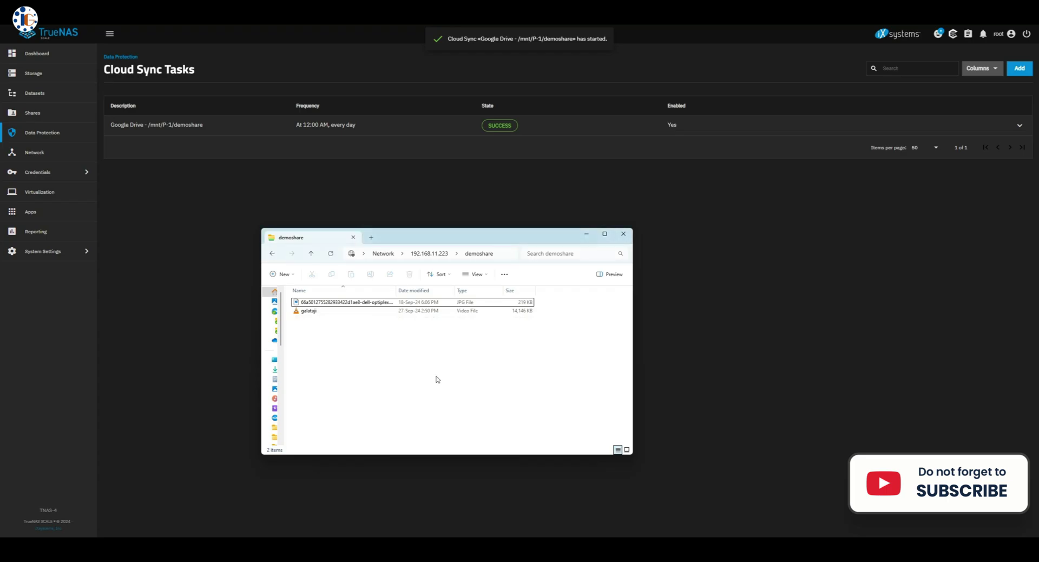
pyautogui.rightClick(432, 360)
pyautogui.click(470, 464)
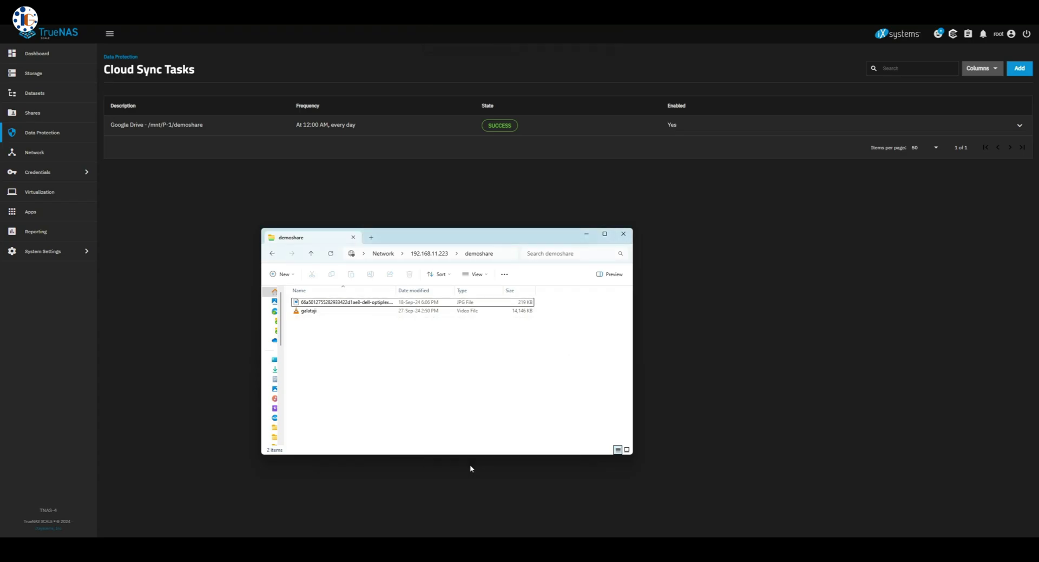
pyautogui.click(453, 388)
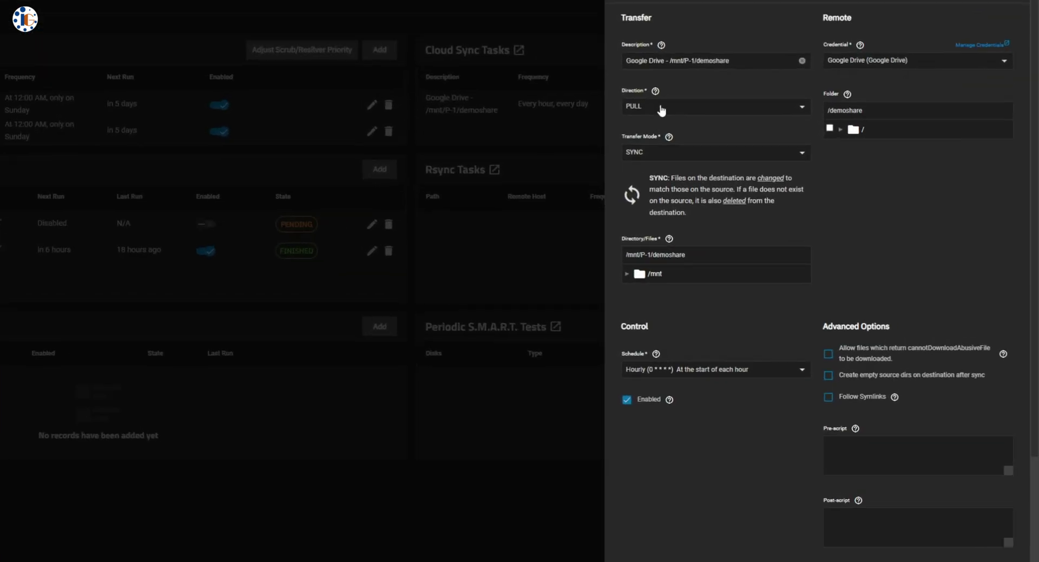
# Set the task direction to PUSH with /mnt/P-1/demoshare as the source directory
pyautogui.click(661, 108)
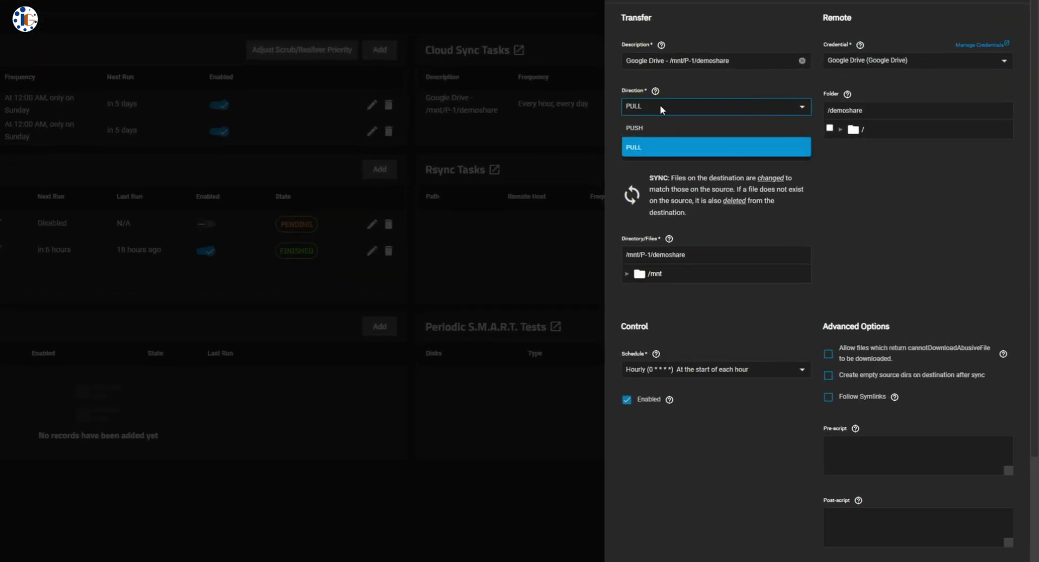
pyautogui.click(661, 129)
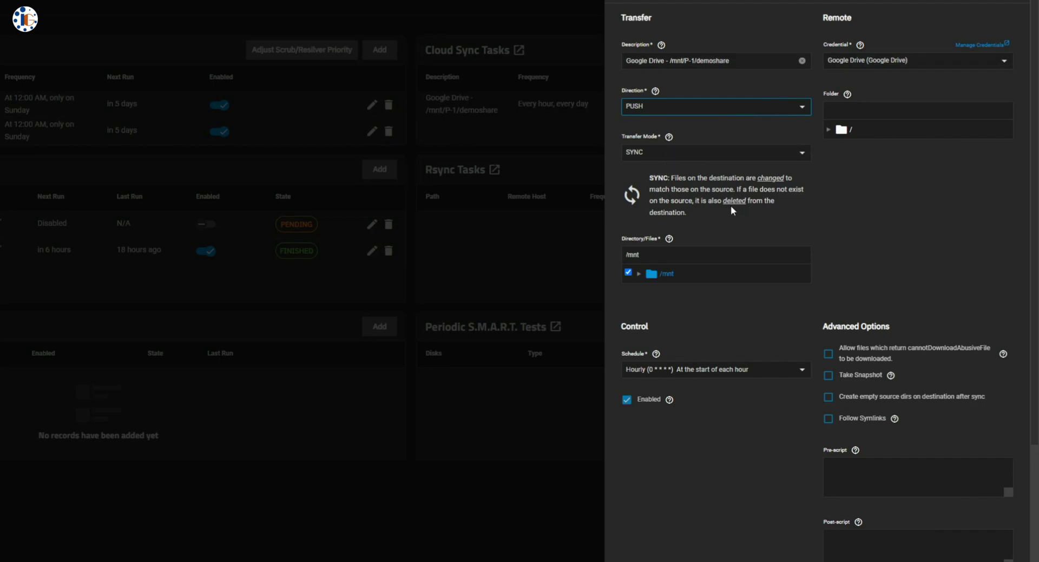
pyautogui.click(629, 273)
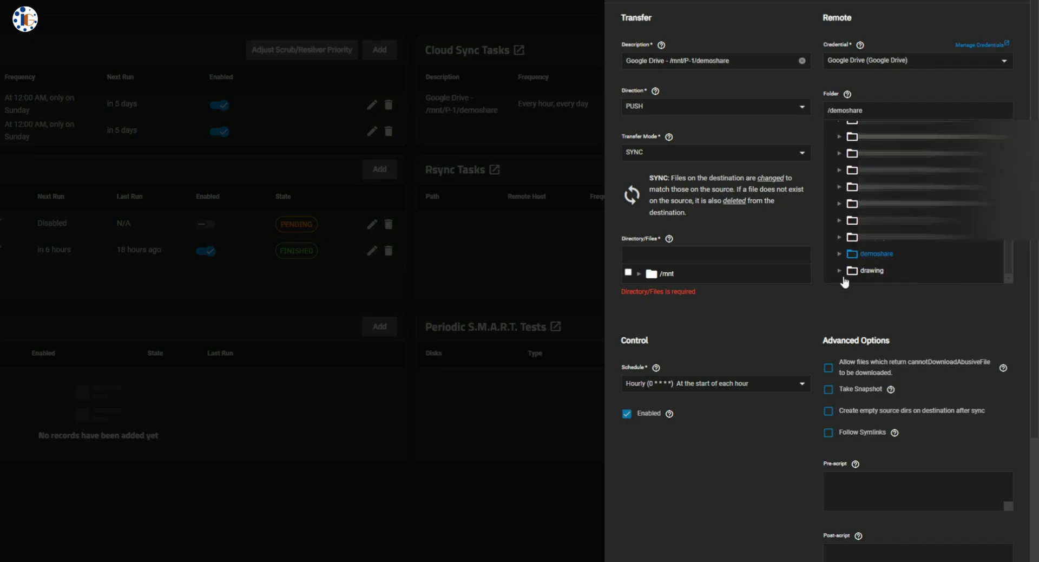
pyautogui.click(640, 275)
pyautogui.click(649, 306)
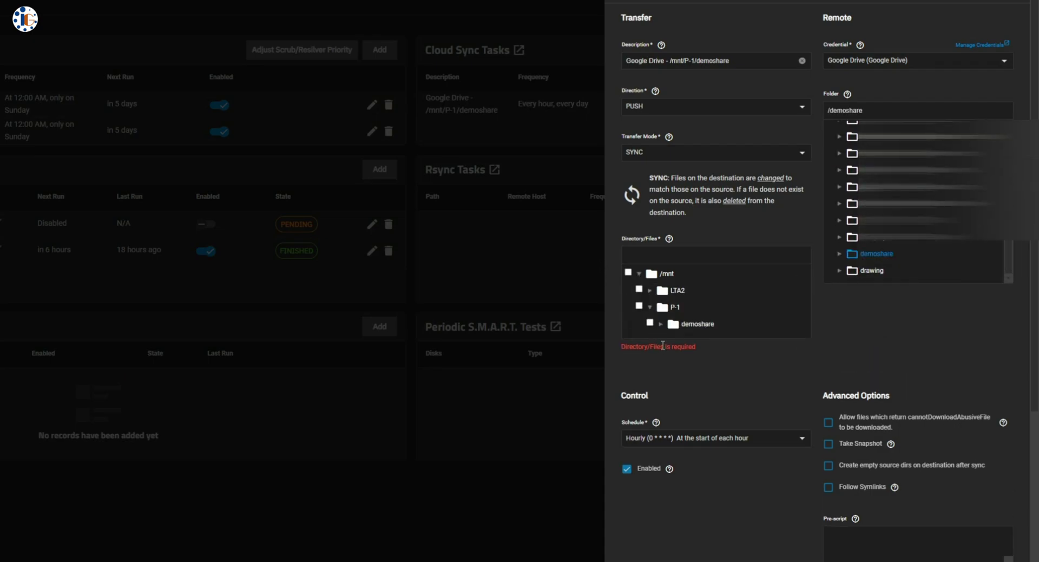
pyautogui.click(675, 324)
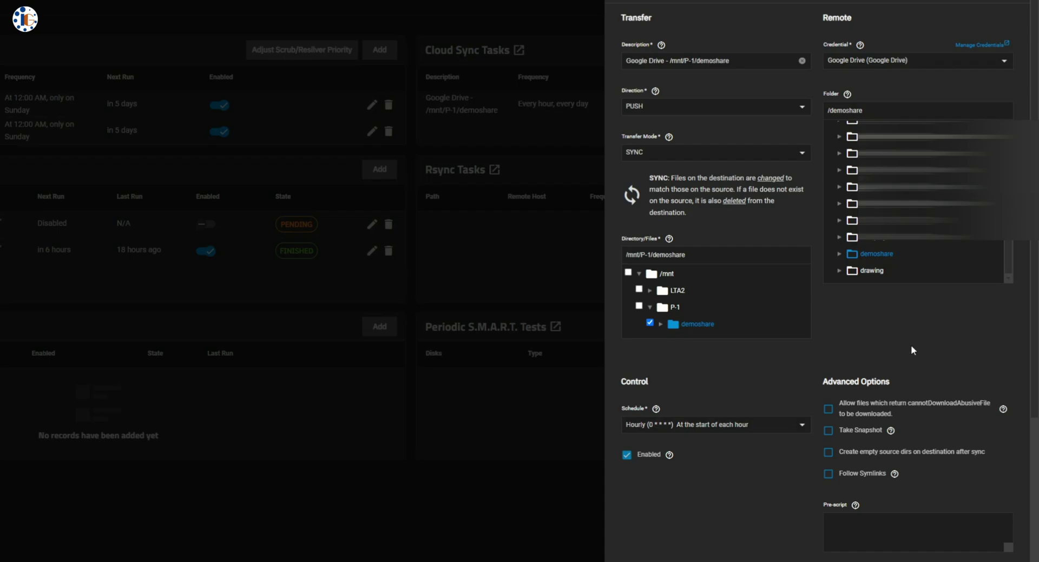
# Set the schedule to Hourly and save the task
pyautogui.scroll(-4, 911, 347)
pyautogui.click(748, 210)
pyautogui.click(741, 229)
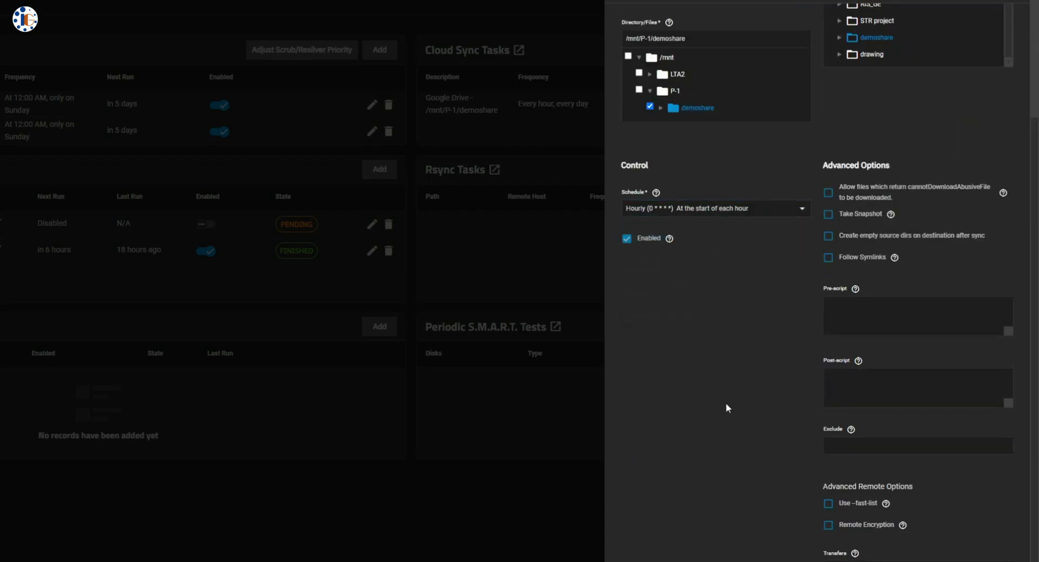
pyautogui.scroll(-1, 726, 403)
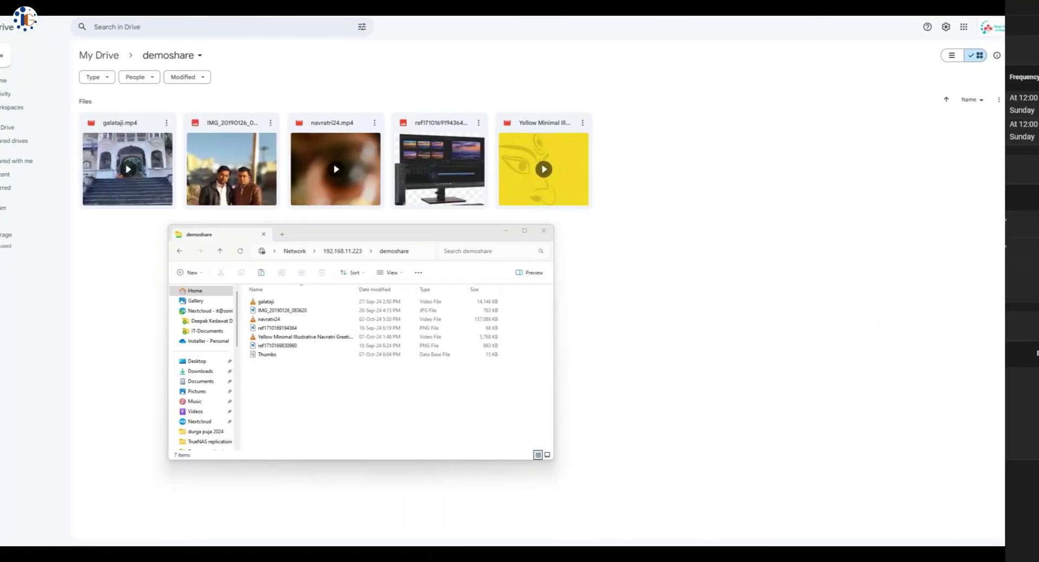
pyautogui.hotkey('ctrl', 'v')
pyautogui.click(361, 391)
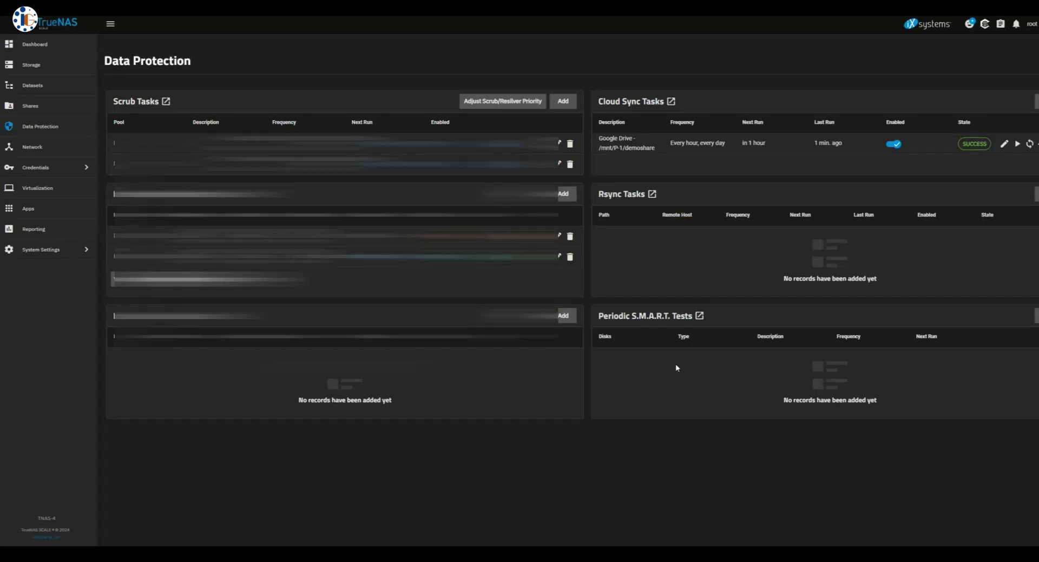
pyautogui.click(1017, 144)
pyautogui.click(541, 302)
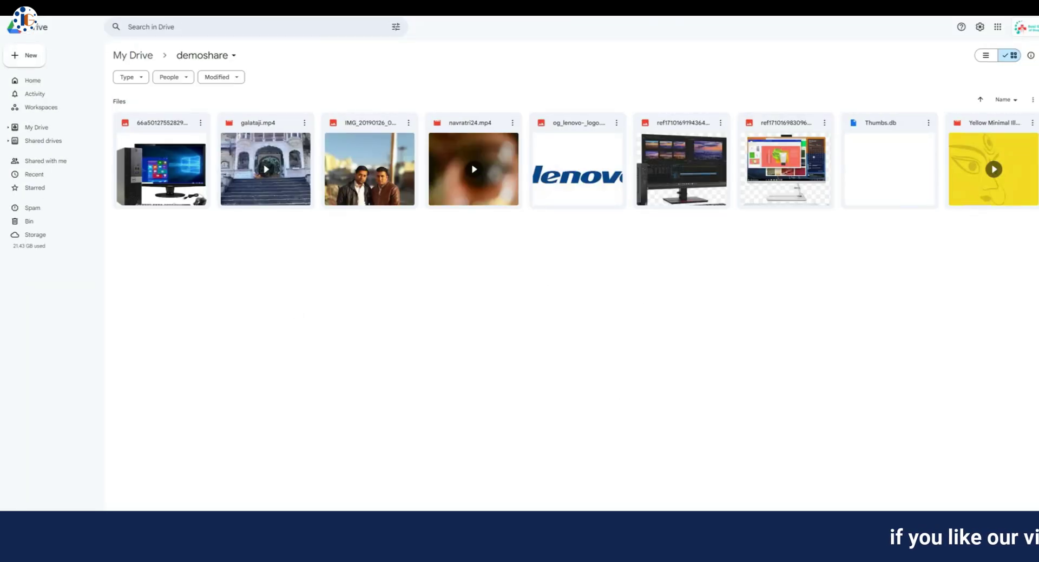
pyautogui.click(720, 122)
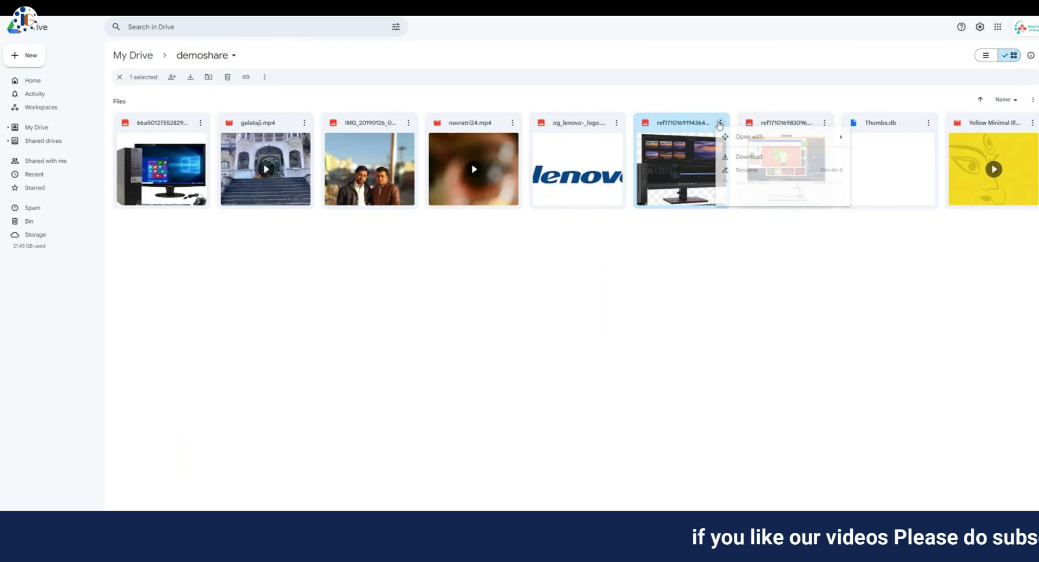
pyautogui.press('Delete')
pyautogui.press('Return')
pyautogui.press('Delete')
pyautogui.press('Return')
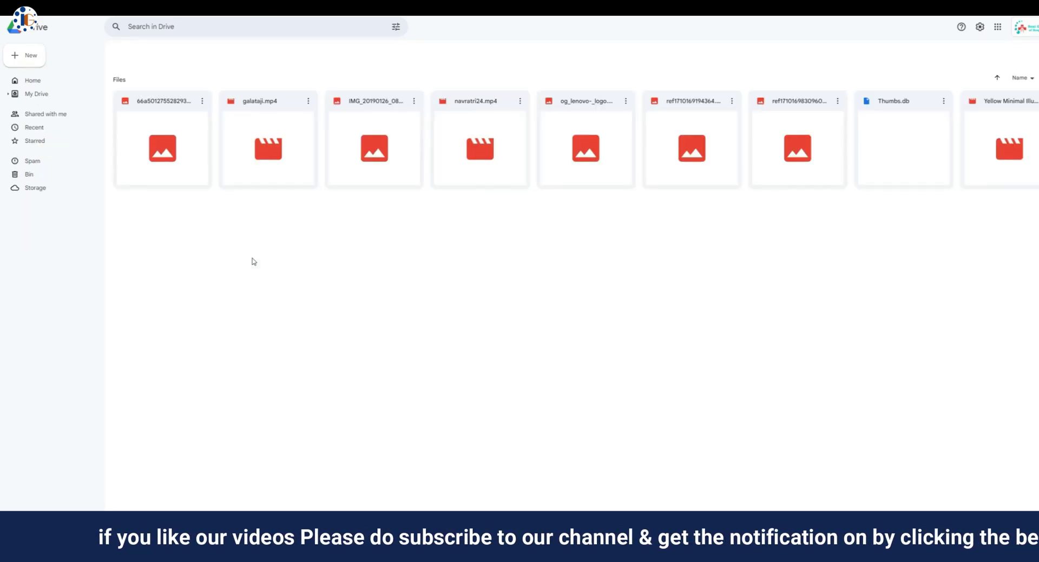
# Delete galataji and navratri24 from the NAS demoshare share and reload Drive
pyautogui.hotkey('alt', 'Tab')
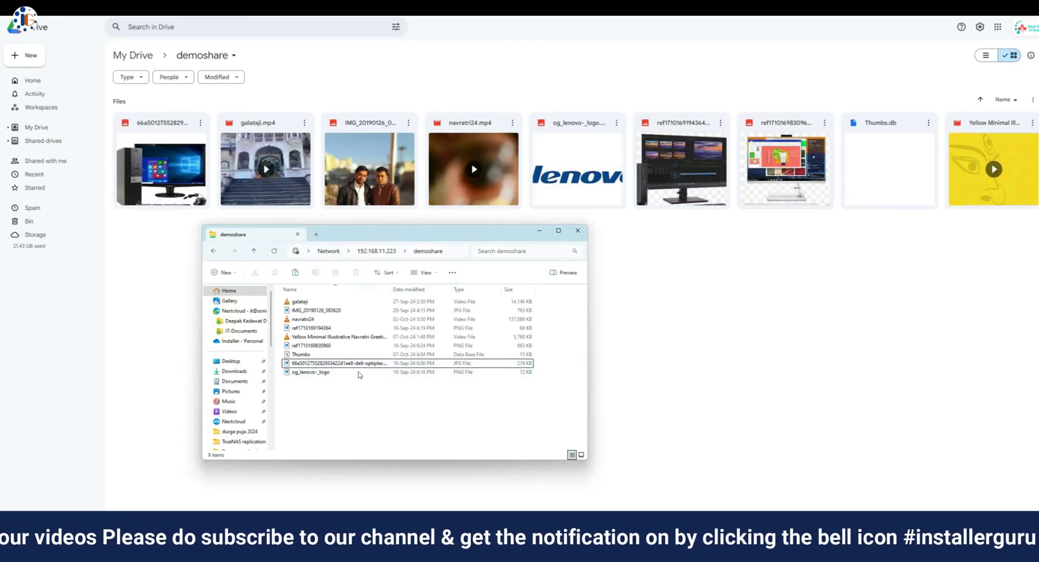
pyautogui.click(299, 301)
pyautogui.keyDown('ctrl'); pyautogui.click(303, 318); pyautogui.keyUp('ctrl')
pyautogui.press('Delete')
pyautogui.click(566, 262)
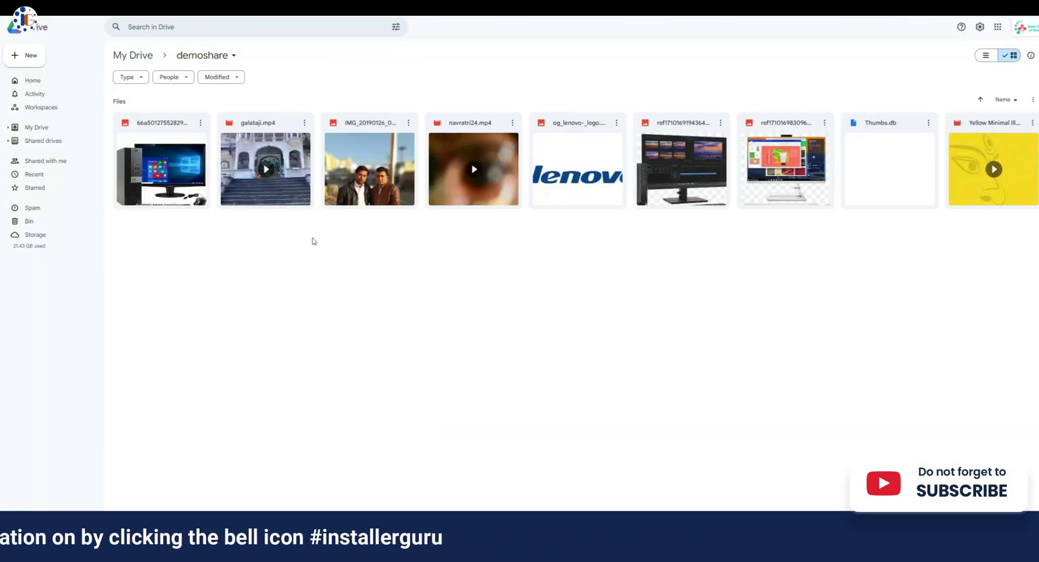
pyautogui.press('F5')
# Delete four more files from the share, leaving only the JPG image and Thumbs.db
pyautogui.hotkey('alt', 'Tab')
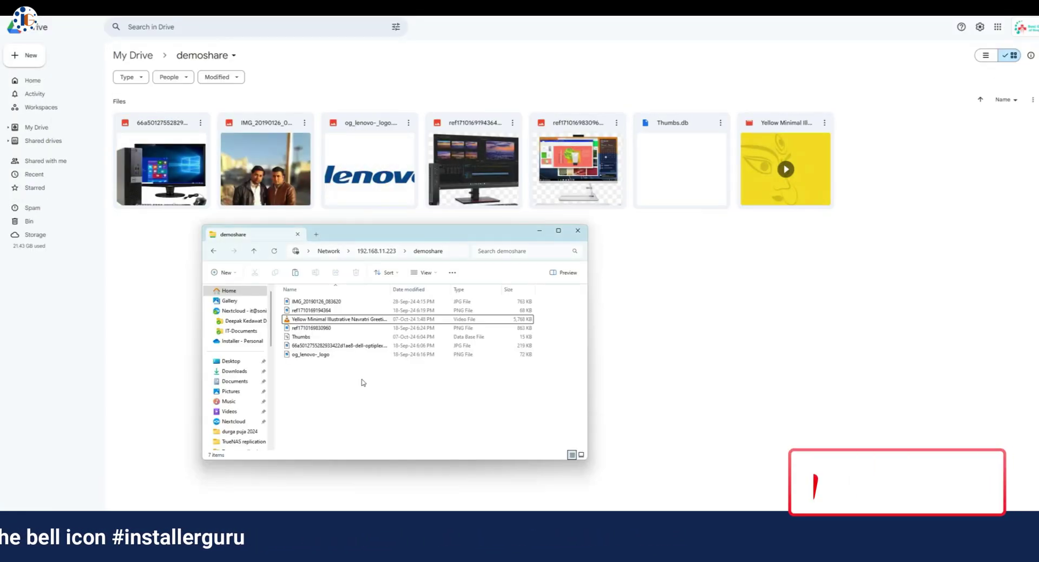
pyautogui.keyDown('ctrl'); pyautogui.click(311, 328); pyautogui.keyUp('ctrl')
pyautogui.keyDown('ctrl'); pyautogui.click(325, 346); pyautogui.keyUp('ctrl')
pyautogui.keyDown('ctrl'); pyautogui.click(311, 354); pyautogui.keyUp('ctrl')
pyautogui.keyDown('ctrl'); pyautogui.click(324, 310); pyautogui.keyUp('ctrl')
pyautogui.press('Delete')
pyautogui.press('Return')
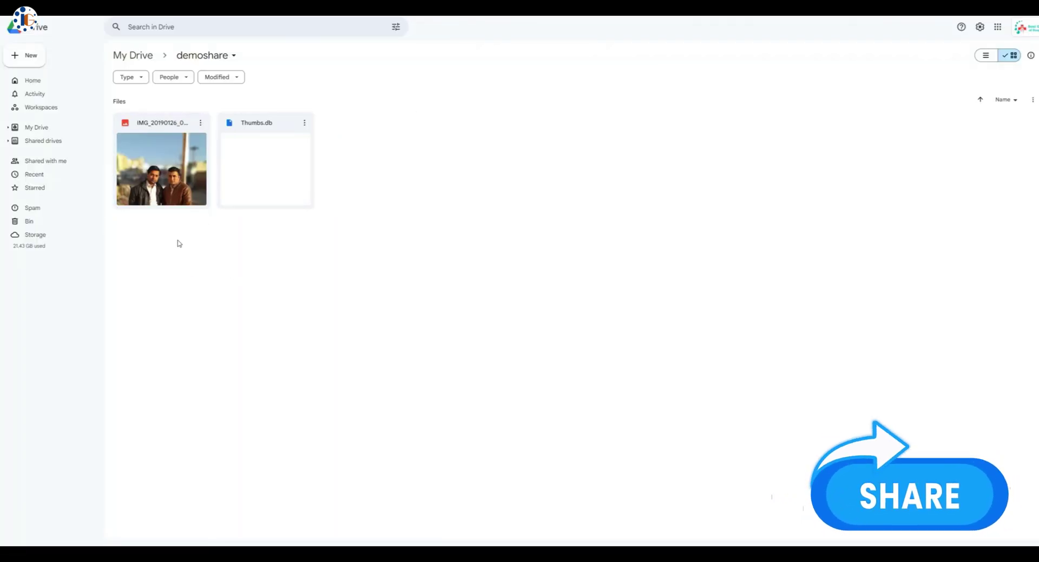
pyautogui.click(206, 54)
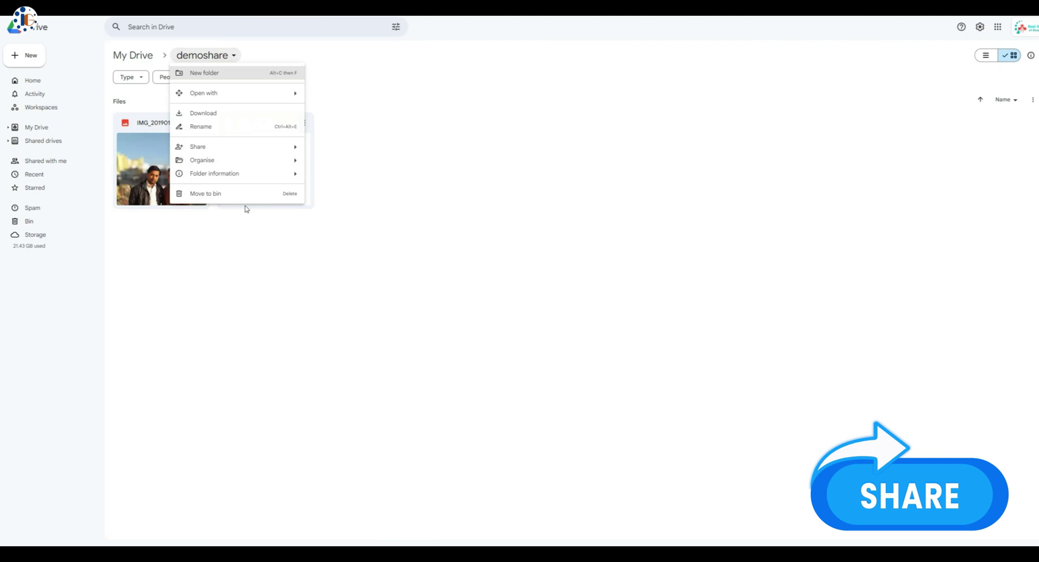
pyautogui.press('Escape')
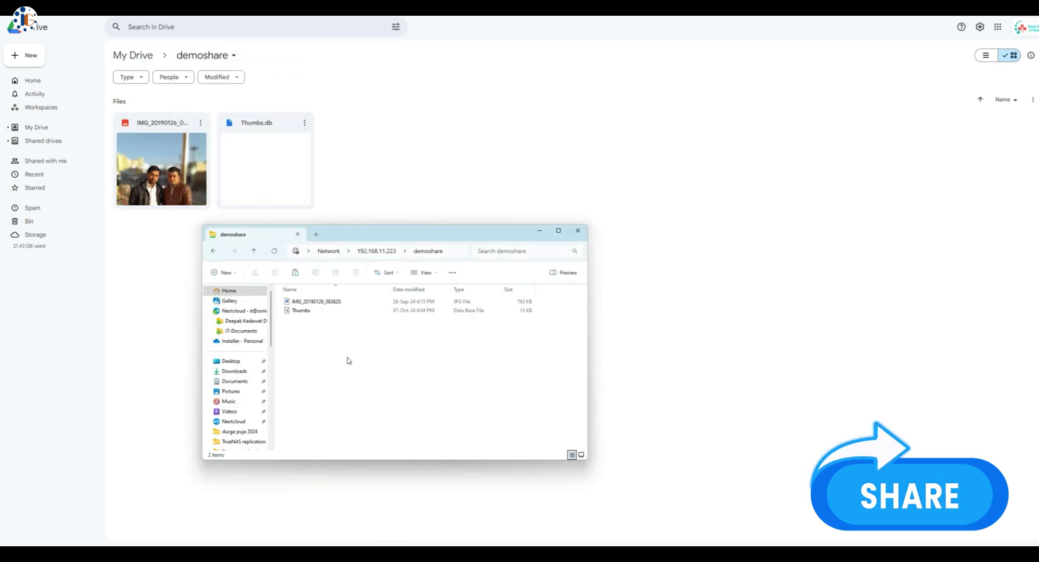
pyautogui.rightClick(348, 359)
pyautogui.click(411, 313)
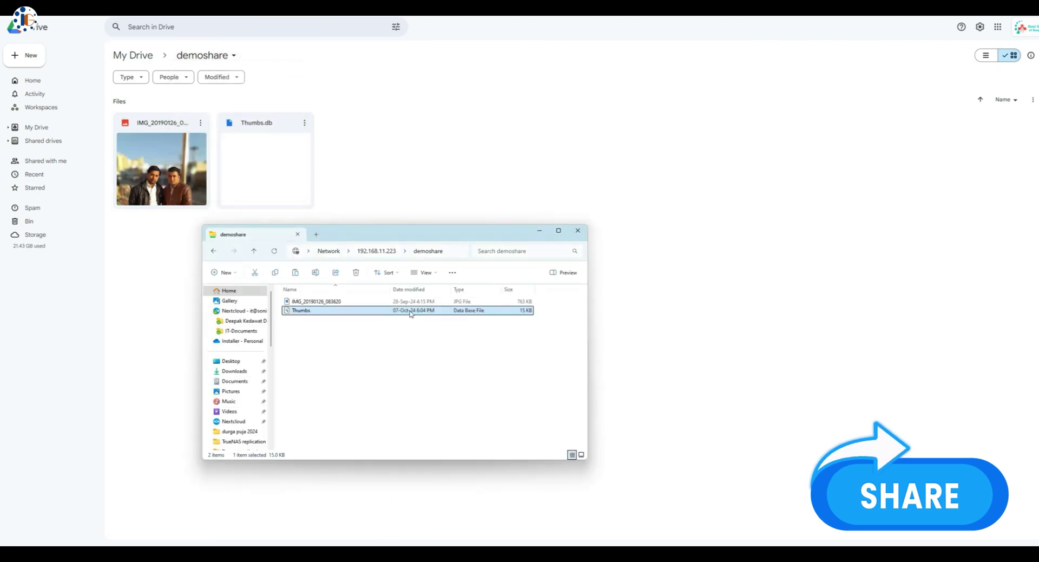